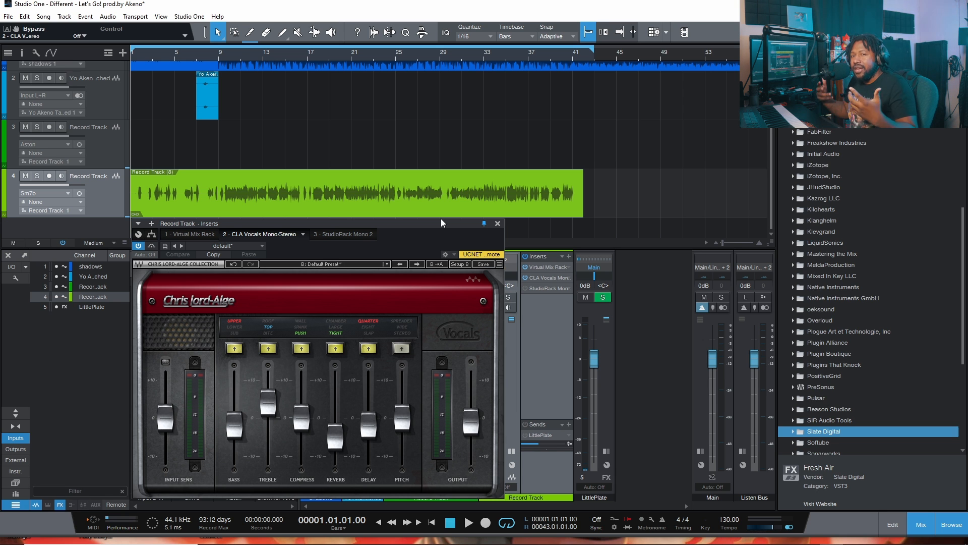
Play the song and compare the vocal with the CLA Vocals insert off and on, closing the Virtual Mix Rack window when done.
{"action": "key", "text": "space"}
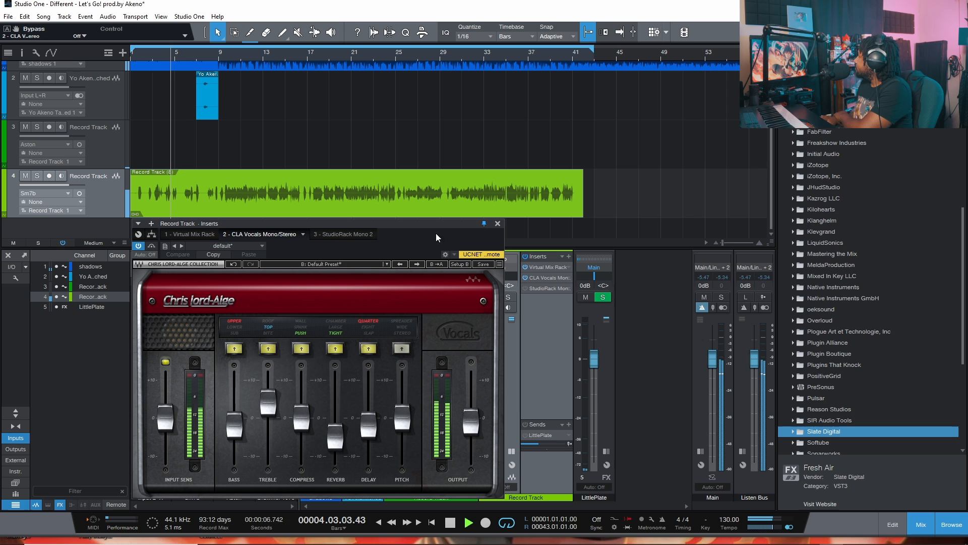
{"action": "left_click", "coordinate": [526, 278]}
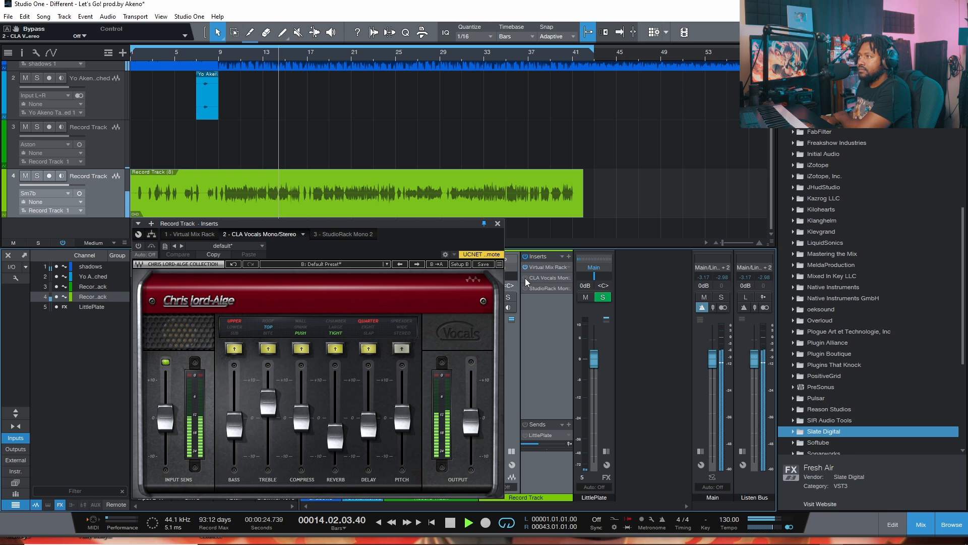
{"action": "left_click", "coordinate": [526, 277]}
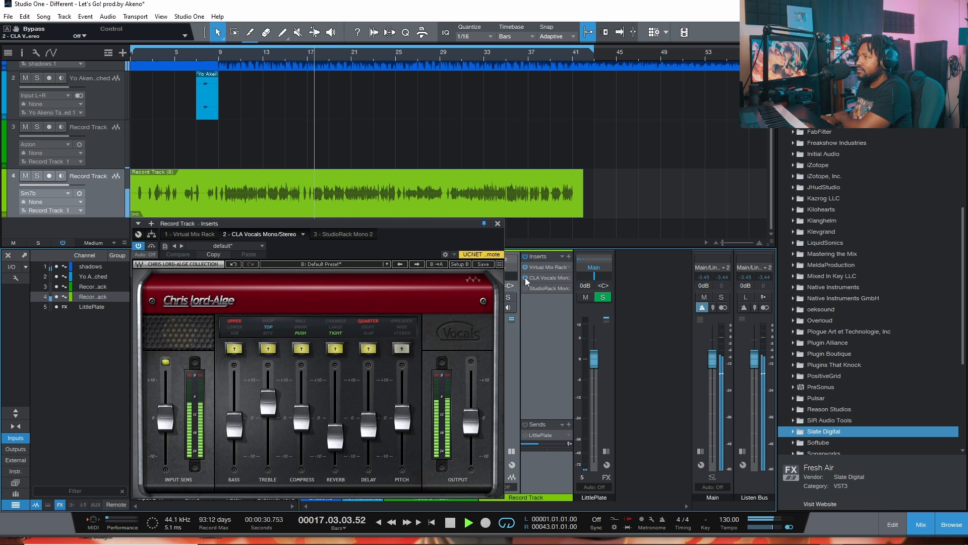
{"action": "left_click", "coordinate": [526, 278]}
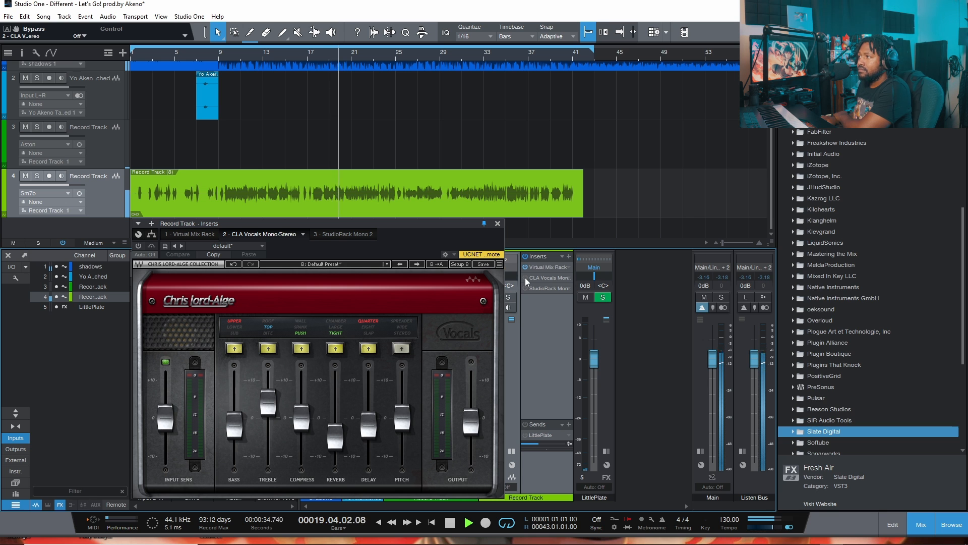
{"action": "left_click", "coordinate": [525, 278]}
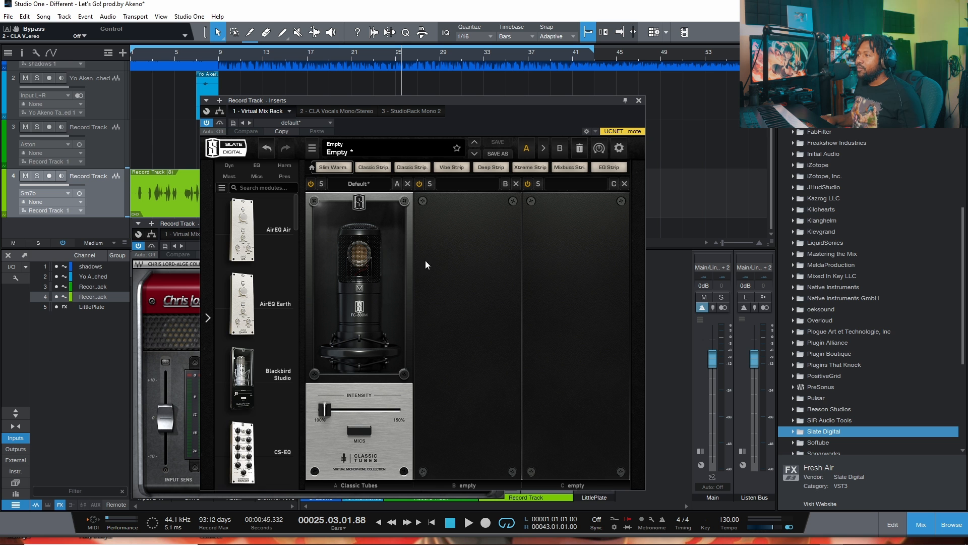
{"action": "left_click", "coordinate": [639, 101]}
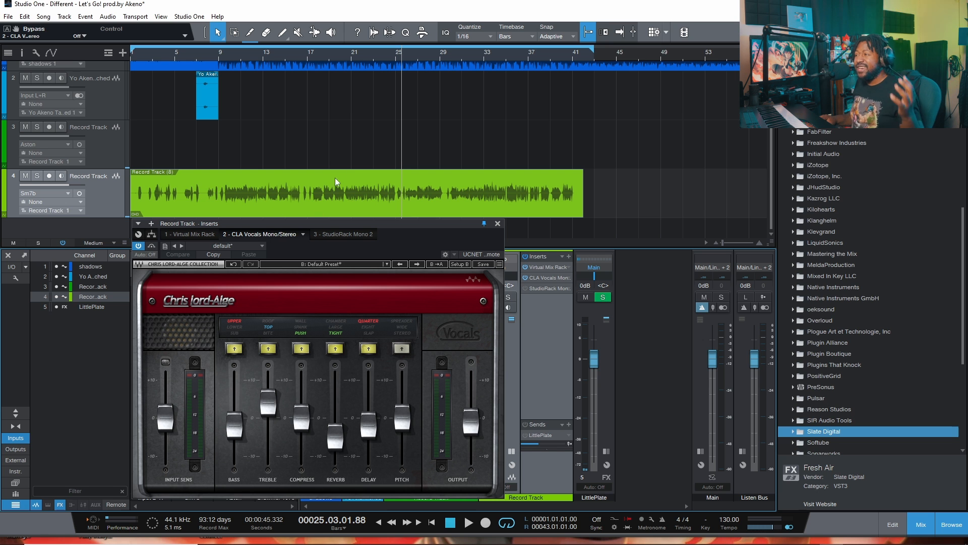
Solo the Sm7b vocal track and play from bar 10, comparing it with the CLA Vocals insert off and on.
{"action": "left_click", "coordinate": [235, 57]}
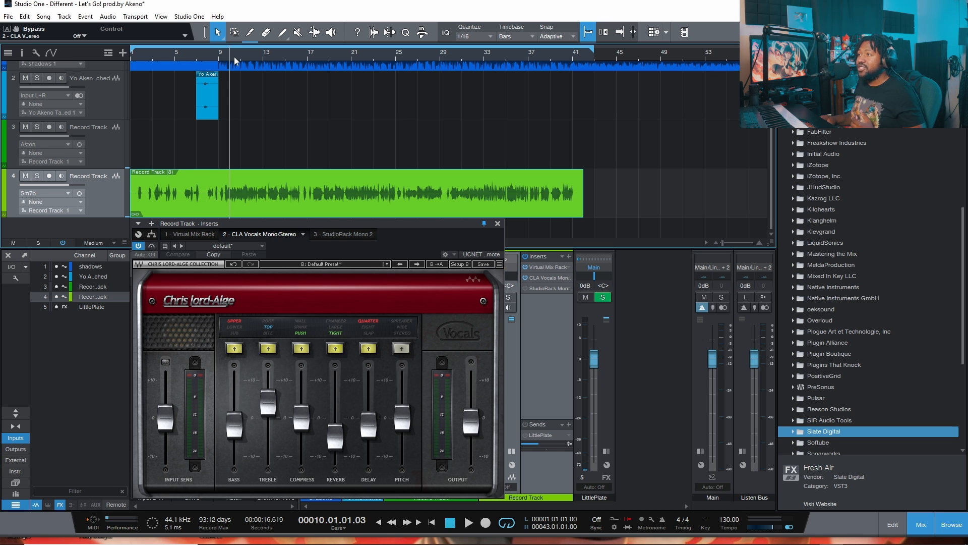
{"action": "left_click", "coordinate": [37, 175]}
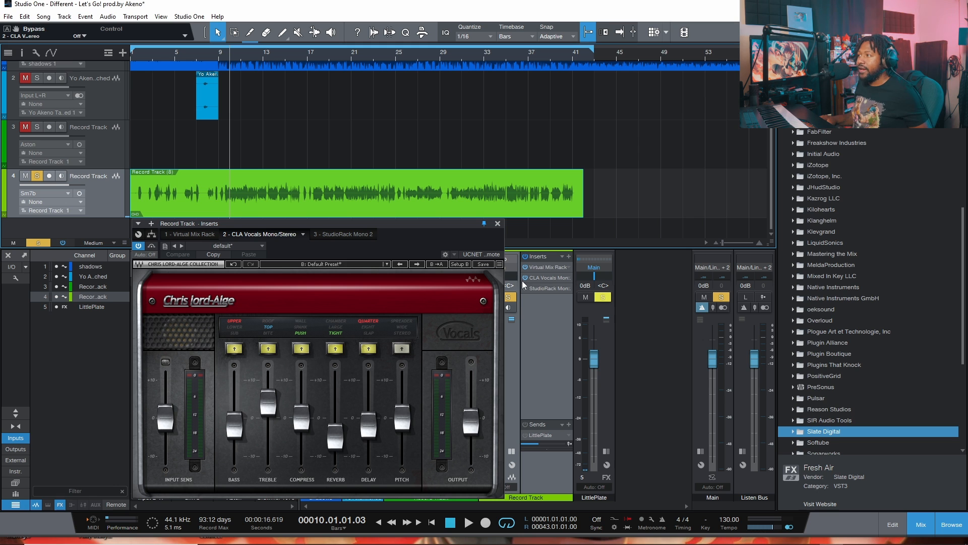
{"action": "key", "text": "space"}
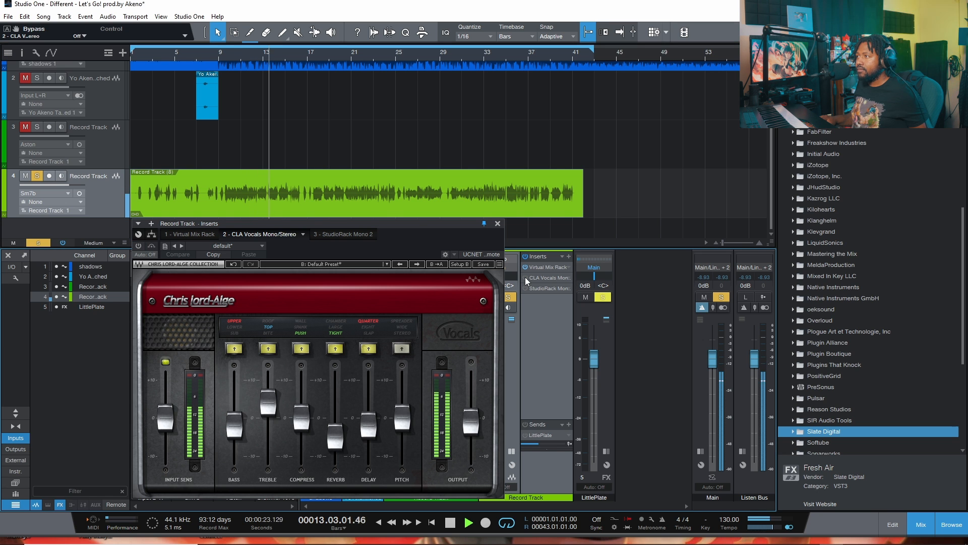
{"action": "left_click", "coordinate": [525, 277]}
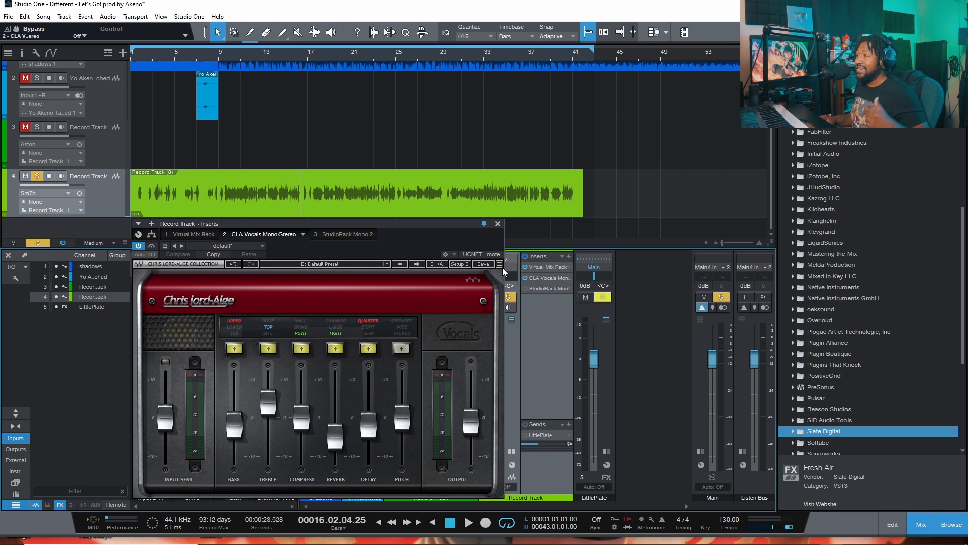
Enlarge and reposition the CLA Vocals window, and switch the plugin to Setup A.
{"action": "left_click", "coordinate": [501, 265]}
{"action": "left_click", "coordinate": [518, 307]}
{"action": "left_click_drag", "start_coordinate": [463, 224], "coordinate": [537, 147]}
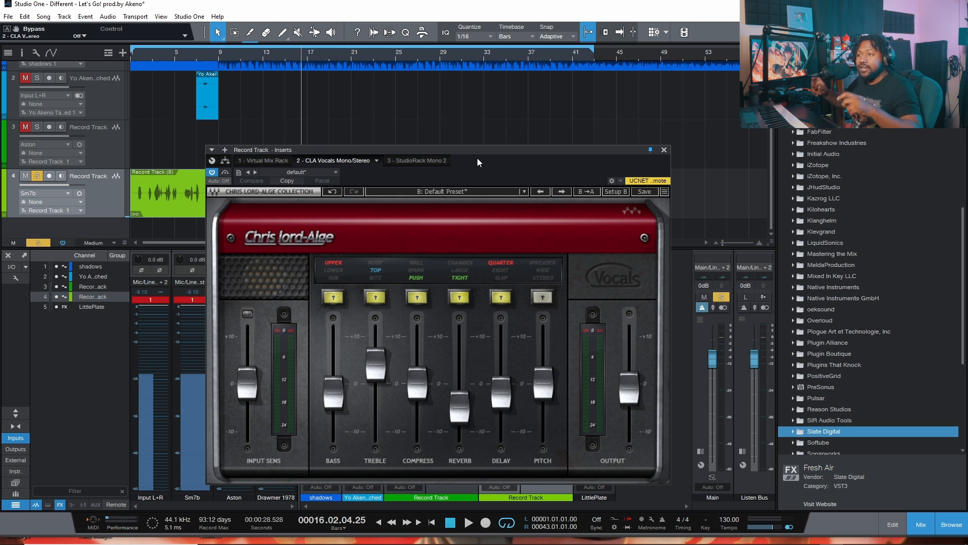
{"action": "mouse_move", "coordinate": [456, 150]}
{"action": "left_mouse_down"}
{"action": "mouse_move", "coordinate": [474, 154]}
{"action": "mouse_move", "coordinate": [462, 152]}
{"action": "left_mouse_up"}
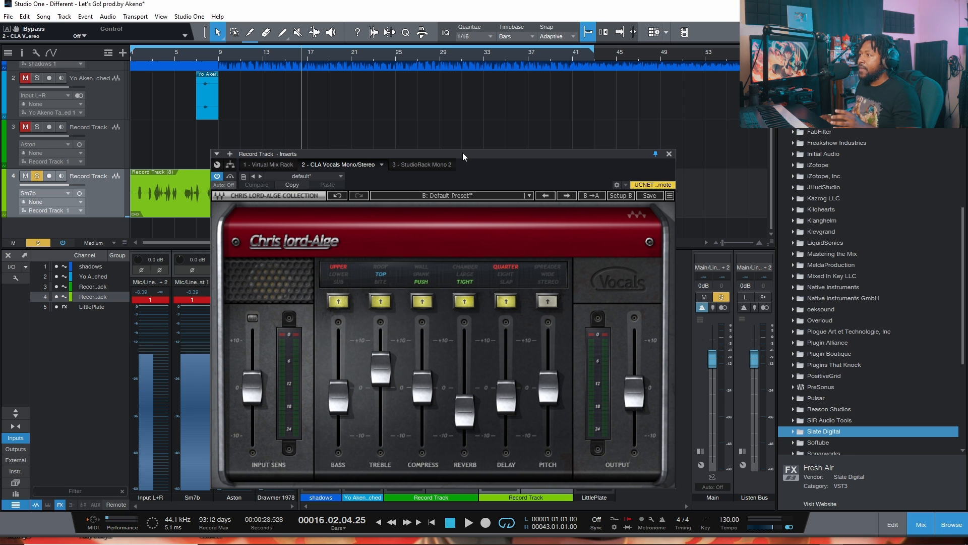
{"action": "left_click", "coordinate": [625, 195]}
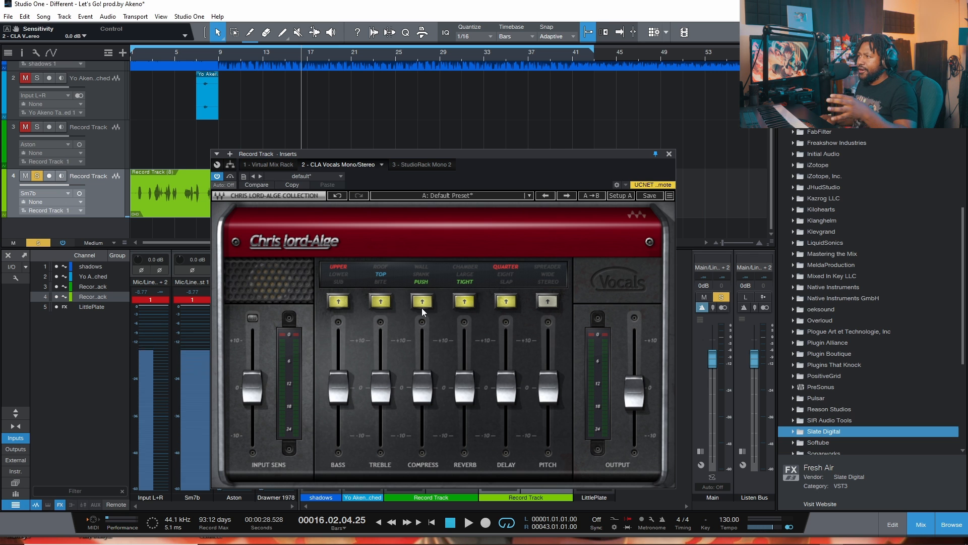
{"action": "left_click_drag", "start_coordinate": [422, 152], "coordinate": [402, 158]}
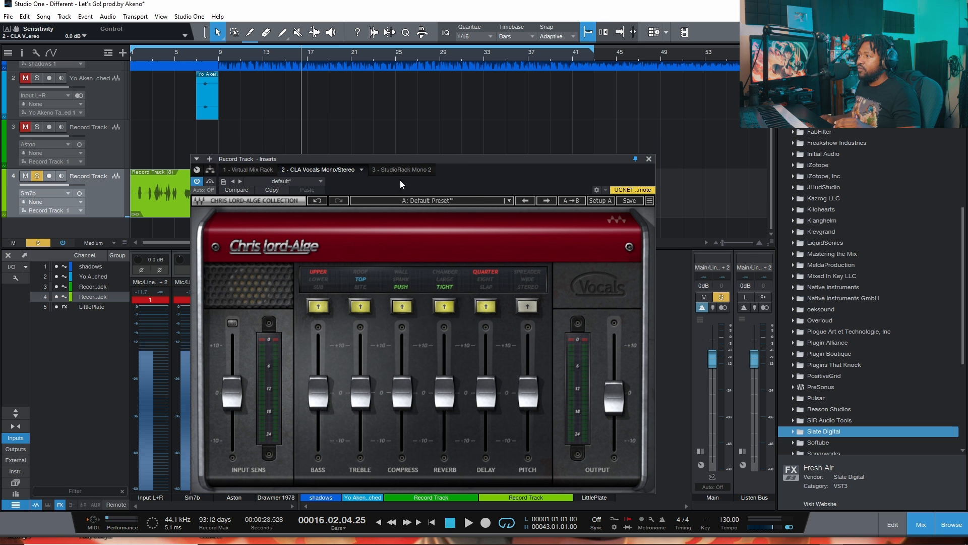
Set the CLA Vocals bass color to Sub, treble to Bite, delay to Slap and pitch to Stereo.
{"action": "left_click", "coordinate": [318, 306]}
{"action": "left_click", "coordinate": [361, 306]}
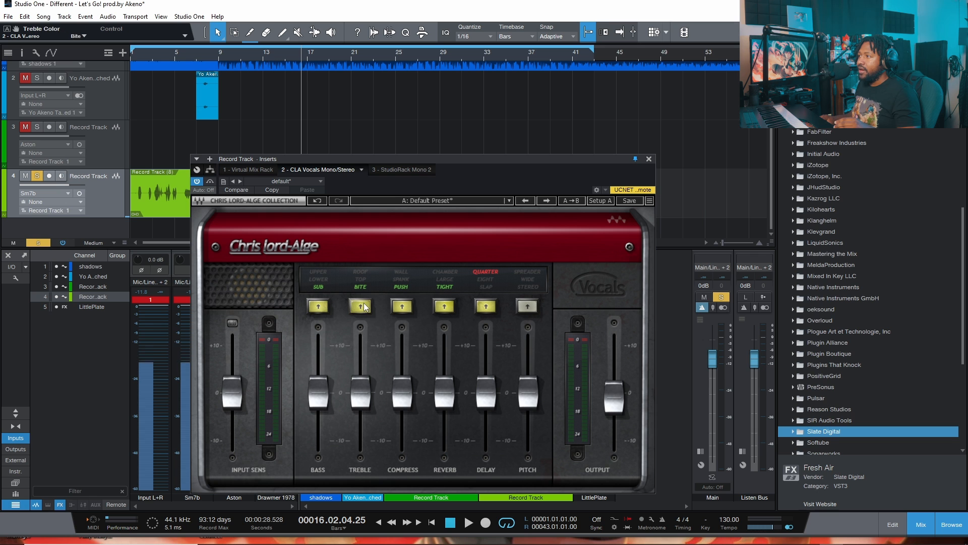
{"action": "left_click", "coordinate": [486, 308]}
{"action": "left_click", "coordinate": [527, 308]}
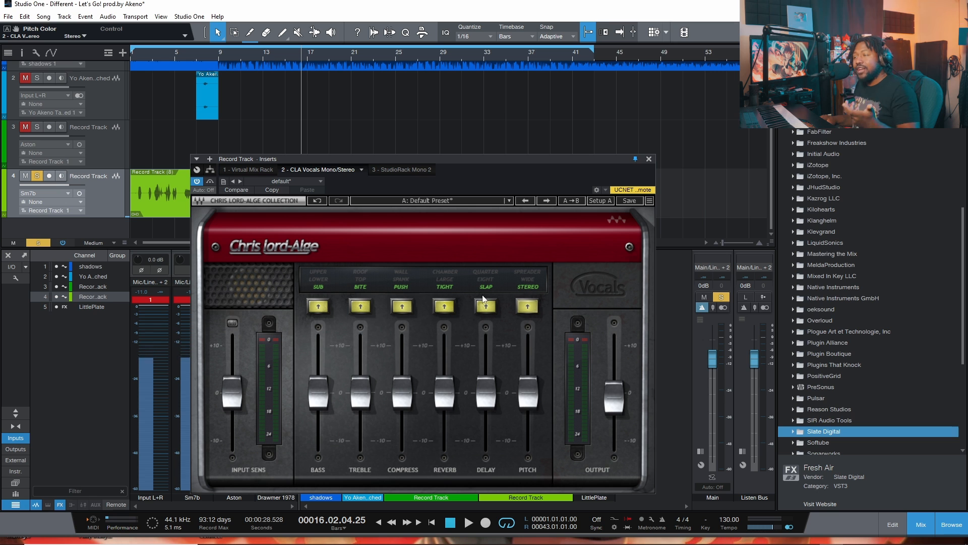
Turn off the treble, compress, reverb, delay and pitch sections, leaving only bass active.
{"action": "left_click", "coordinate": [360, 307]}
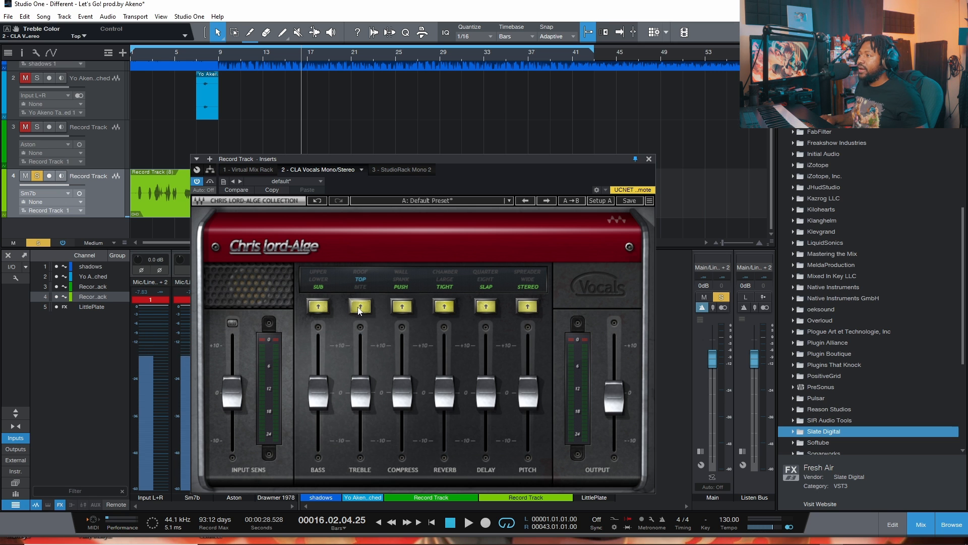
{"action": "left_click", "coordinate": [402, 307]}
{"action": "left_click", "coordinate": [444, 307]}
{"action": "left_click", "coordinate": [486, 307]}
{"action": "left_click", "coordinate": [528, 307]}
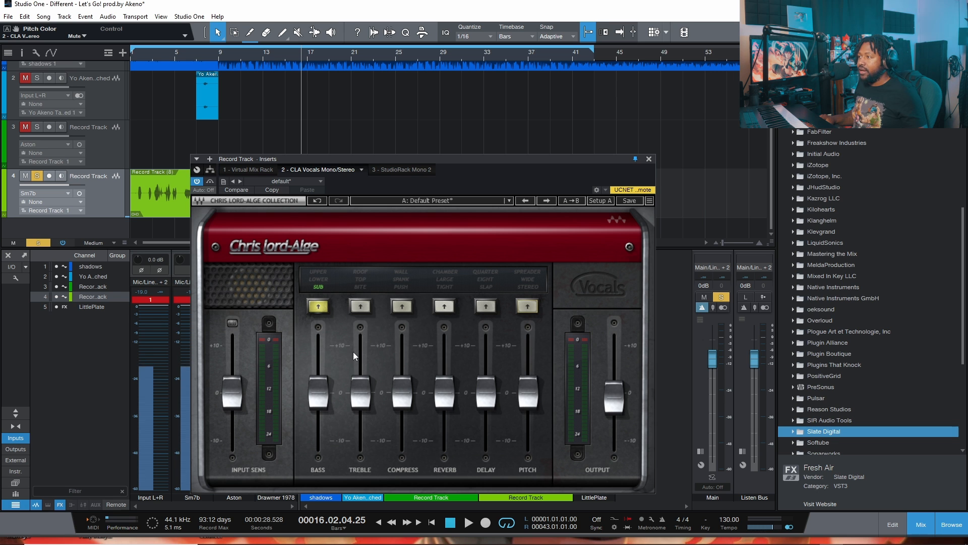
Audition the Sub bass color during playback with the bass fader raised to 2.4.
{"action": "key", "text": "space"}
{"action": "mouse_move", "coordinate": [317, 400]}
{"action": "left_mouse_down"}
{"action": "mouse_move", "coordinate": [318, 358]}
{"action": "mouse_move", "coordinate": [318, 438]}
{"action": "mouse_move", "coordinate": [318, 348]}
{"action": "mouse_move", "coordinate": [317, 381]}
{"action": "left_mouse_up"}
{"action": "key", "text": "space"}
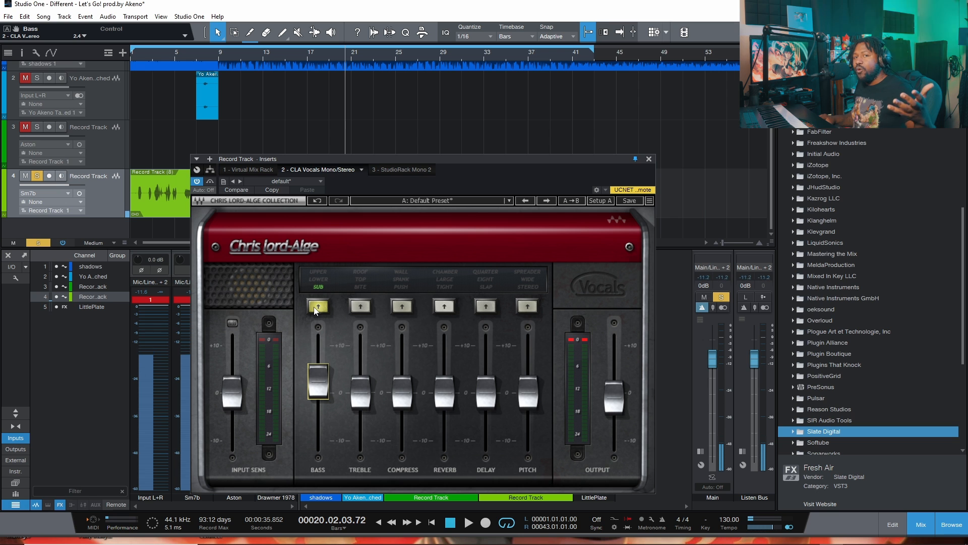
Set the bass fader to -2.0 during playback and compare the Lower and Upper colors, settling on Lower.
{"action": "left_click", "coordinate": [318, 307]}
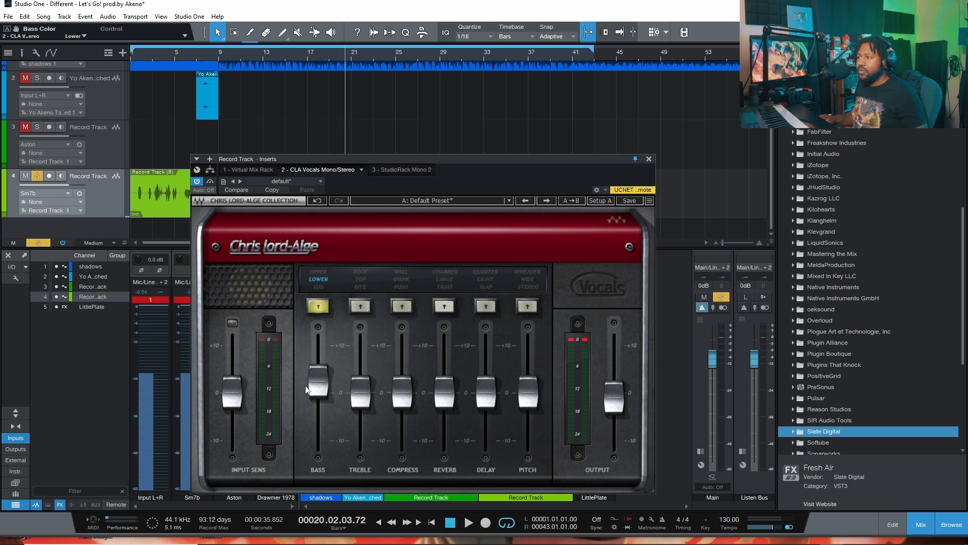
{"action": "mouse_move", "coordinate": [314, 385]}
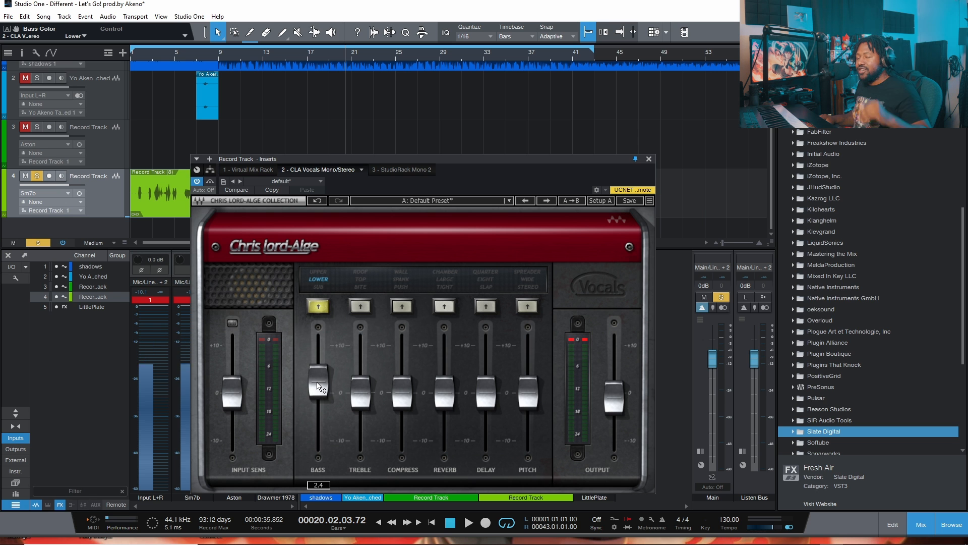
{"action": "key", "text": "space"}
{"action": "mouse_move", "coordinate": [314, 385]}
{"action": "left_mouse_down"}
{"action": "mouse_move", "coordinate": [318, 343]}
{"action": "mouse_move", "coordinate": [318, 402]}
{"action": "left_mouse_up"}
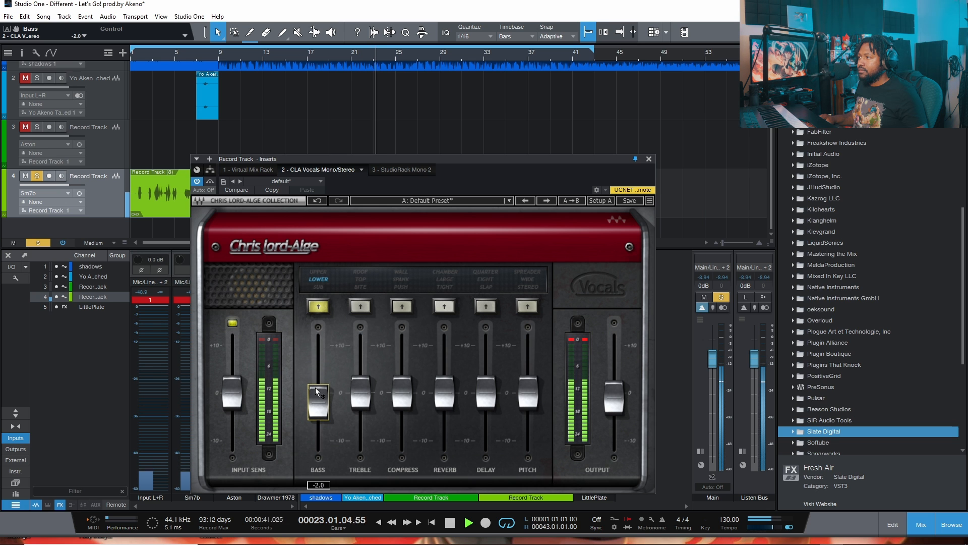
{"action": "left_click", "coordinate": [318, 306]}
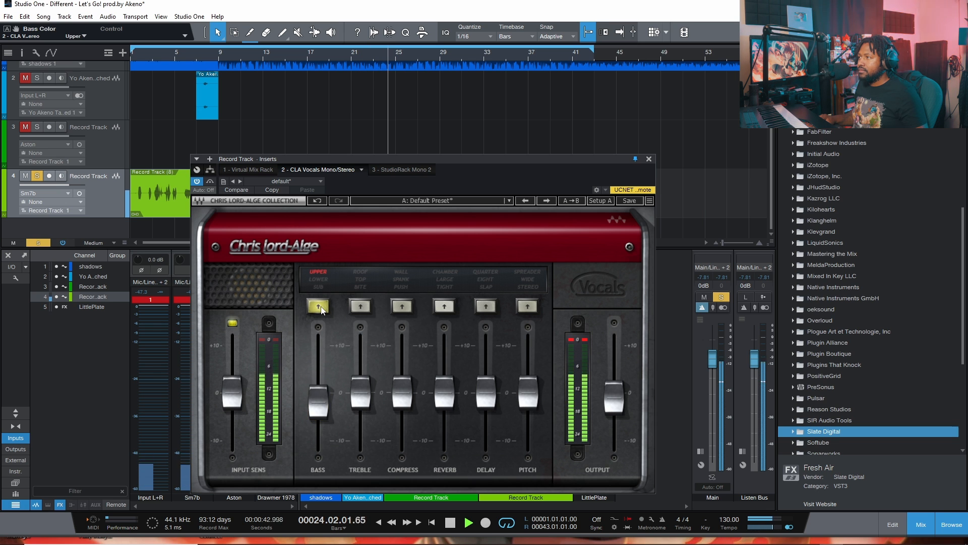
{"action": "left_click", "coordinate": [322, 310]}
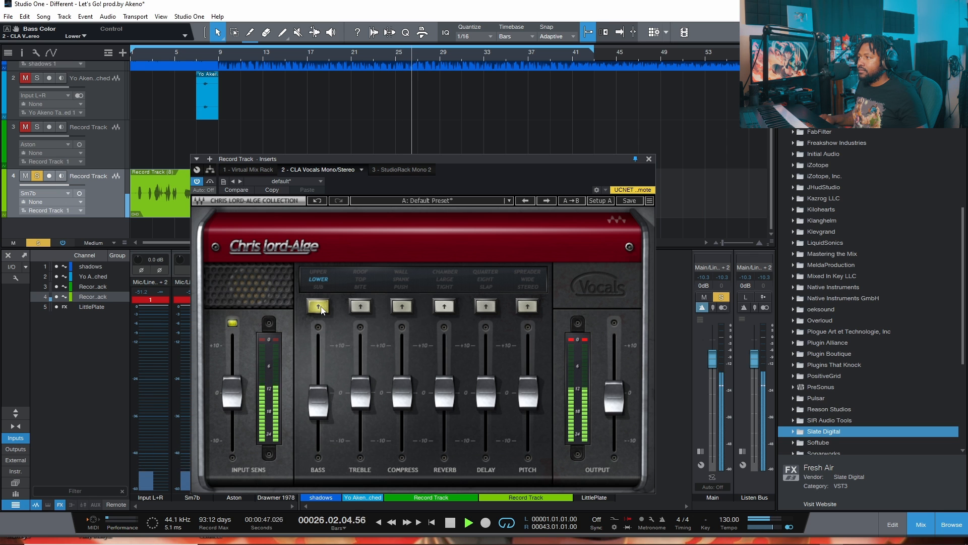
{"action": "key", "text": "space"}
{"action": "mouse_move", "coordinate": [325, 397]}
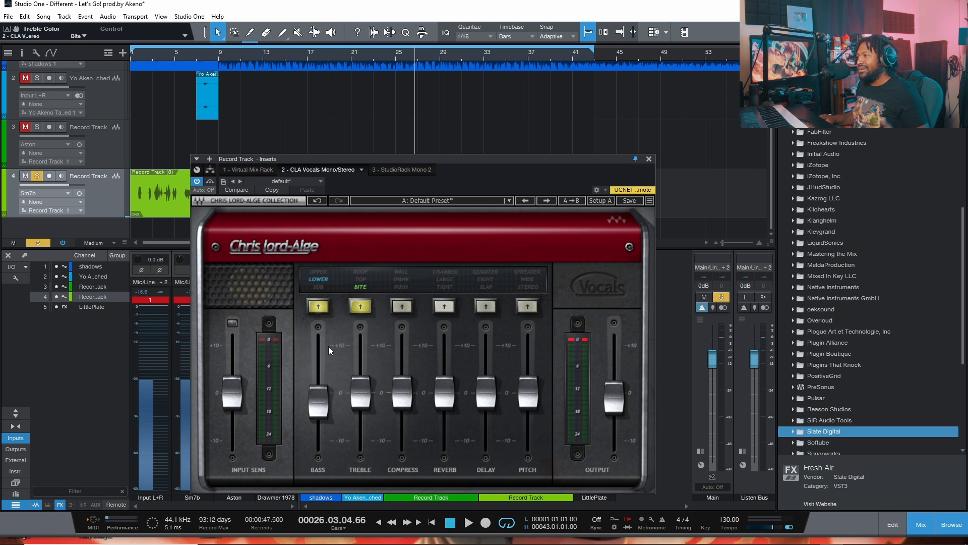
Compare the treble colors during playback with the fader raised to 6.4, and settle on Top with treble at 3.0.
{"action": "key", "text": "space"}
{"action": "left_click_drag", "start_coordinate": [361, 394], "coordinate": [362, 363]}
{"action": "left_click", "coordinate": [361, 306]}
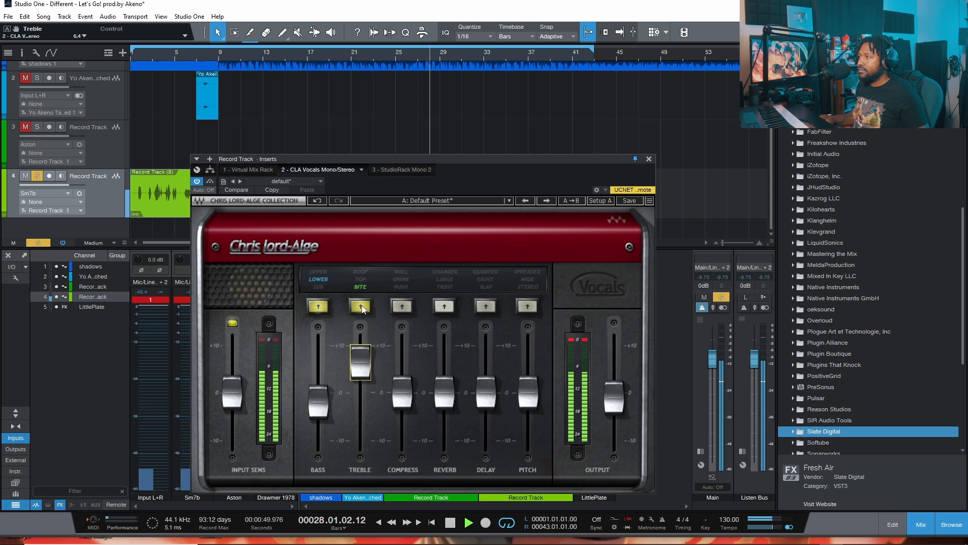
{"action": "left_click", "coordinate": [361, 307]}
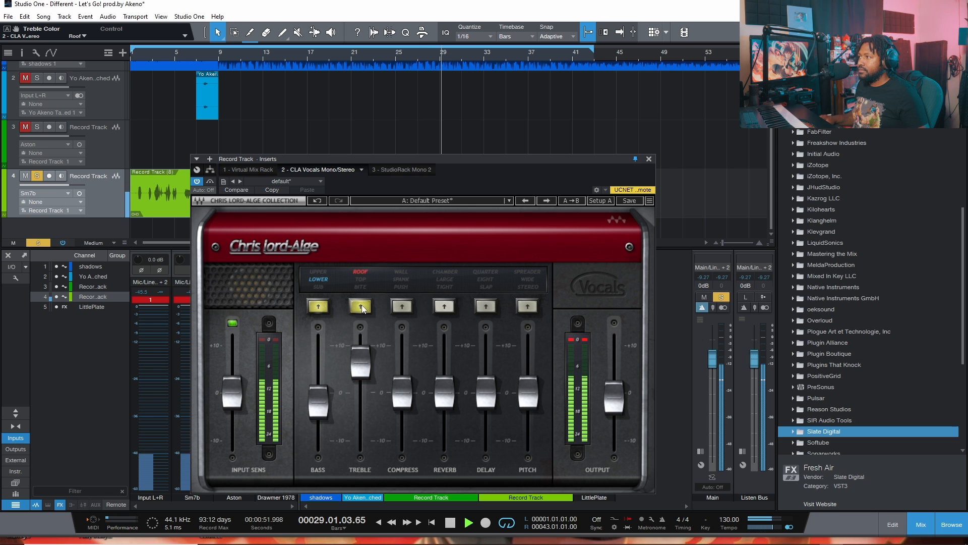
{"action": "left_click", "coordinate": [361, 307]}
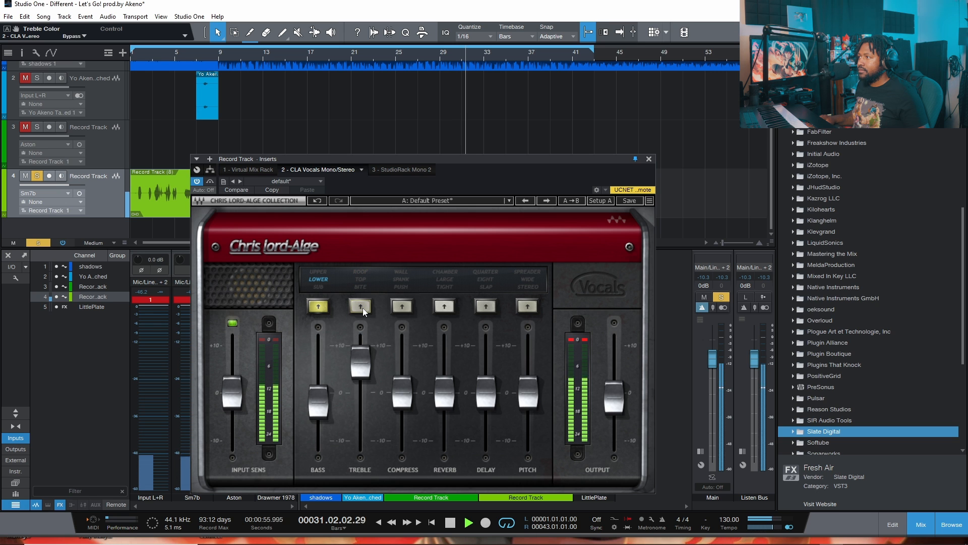
{"action": "left_click", "coordinate": [362, 308]}
{"action": "left_click_drag", "start_coordinate": [361, 362], "coordinate": [361, 378]}
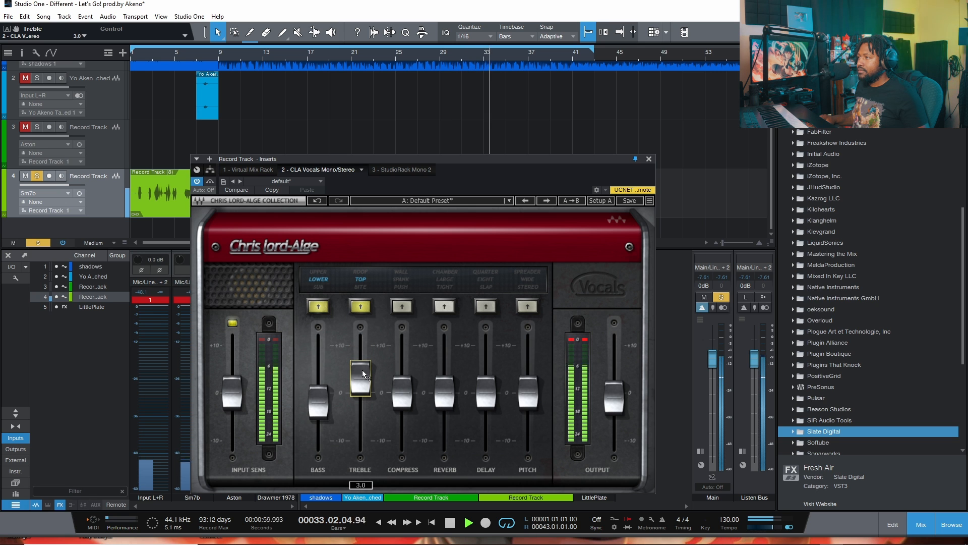
{"action": "key", "text": "space"}
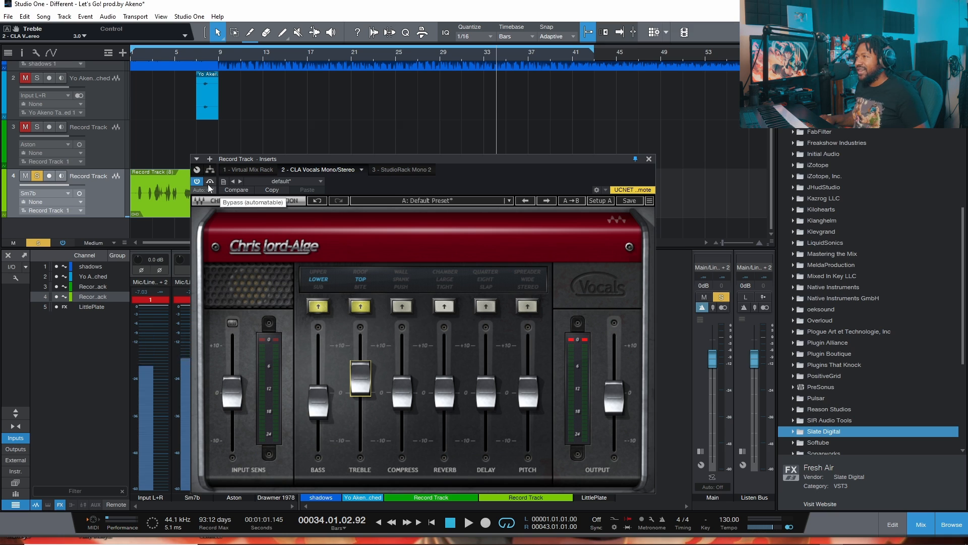
Play the vocal with CLA Vocals bypassed and with it active again to compare the bass and treble changes.
{"action": "left_click", "coordinate": [210, 182]}
{"action": "key", "text": "space"}
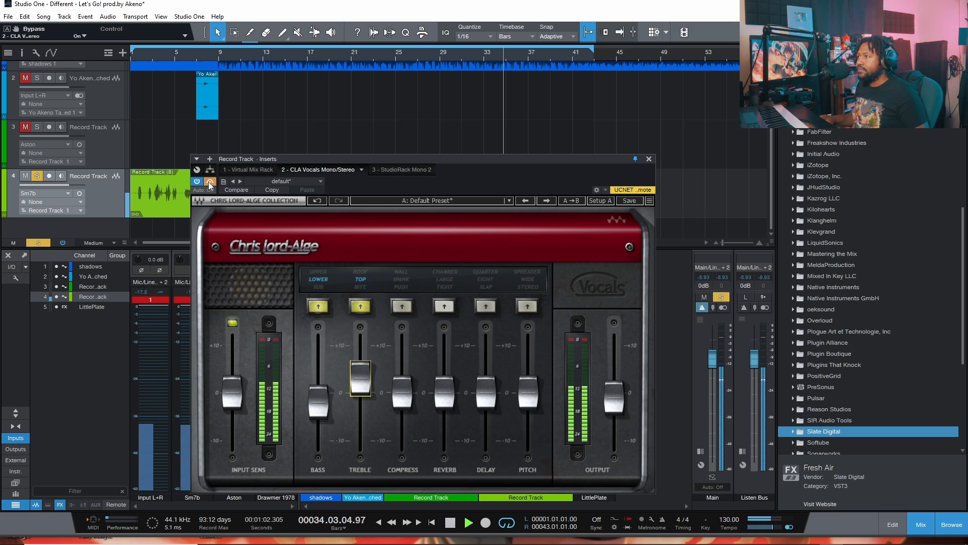
{"action": "left_click", "coordinate": [208, 183]}
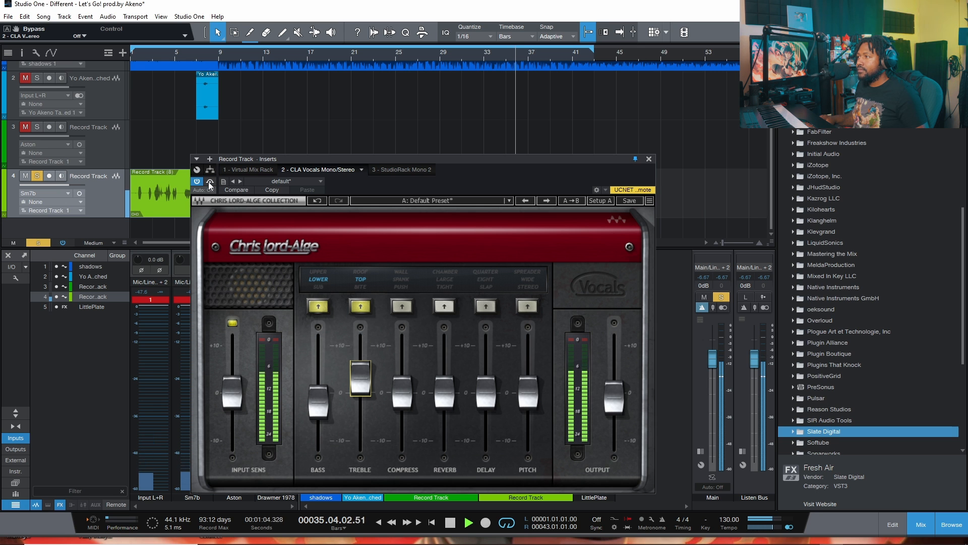
{"action": "key", "text": "space"}
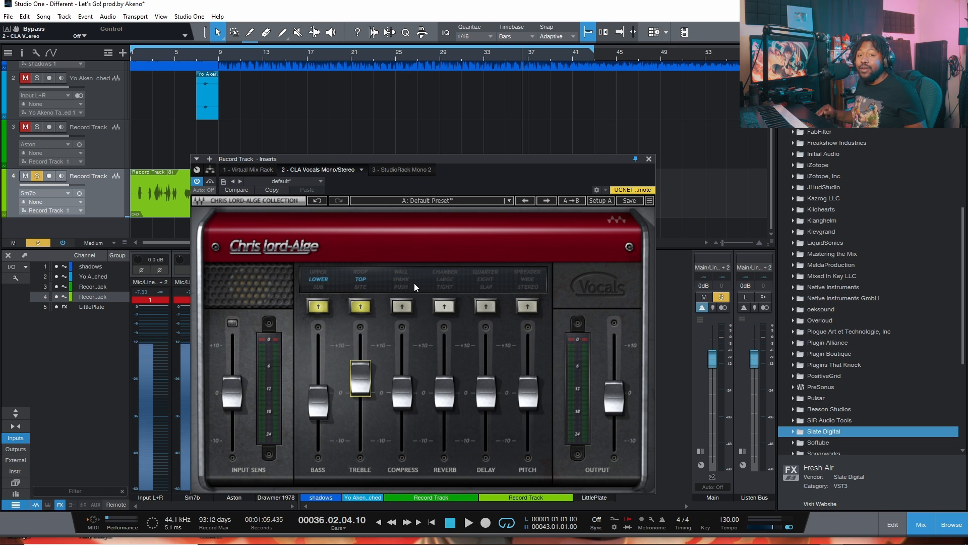
Turn on the compress section and set its color to Push.
{"action": "left_click", "coordinate": [402, 307]}
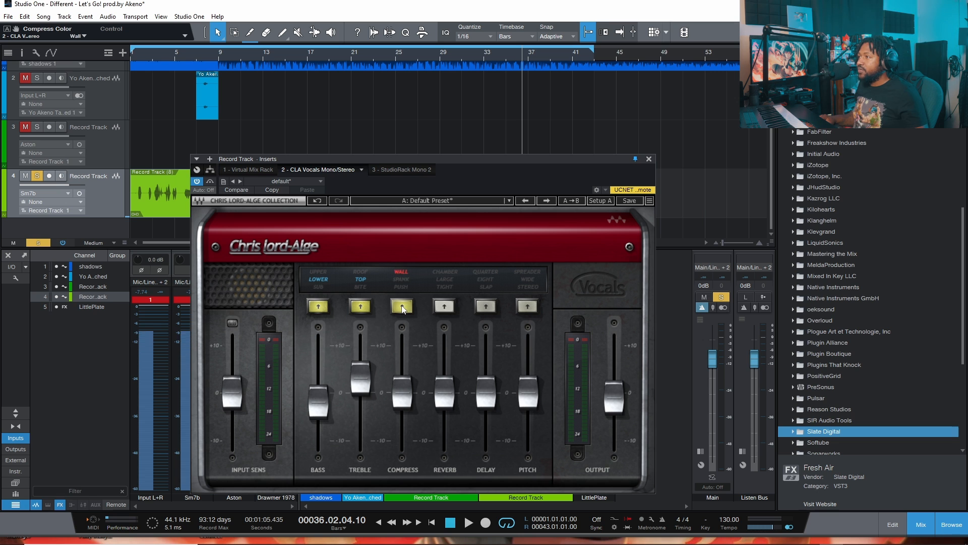
{"action": "left_click", "coordinate": [402, 306]}
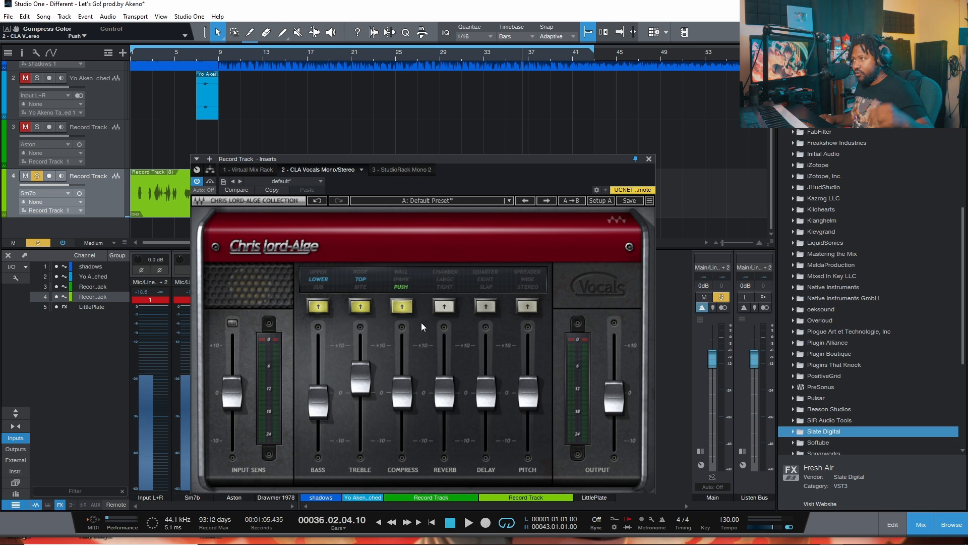
Play the vocal and raise the compress fader to 3.0.
{"action": "key", "text": "space"}
{"action": "mouse_move", "coordinate": [409, 389]}
{"action": "left_mouse_down"}
{"action": "mouse_move", "coordinate": [410, 353]}
{"action": "mouse_move", "coordinate": [410, 373]}
{"action": "left_mouse_up"}
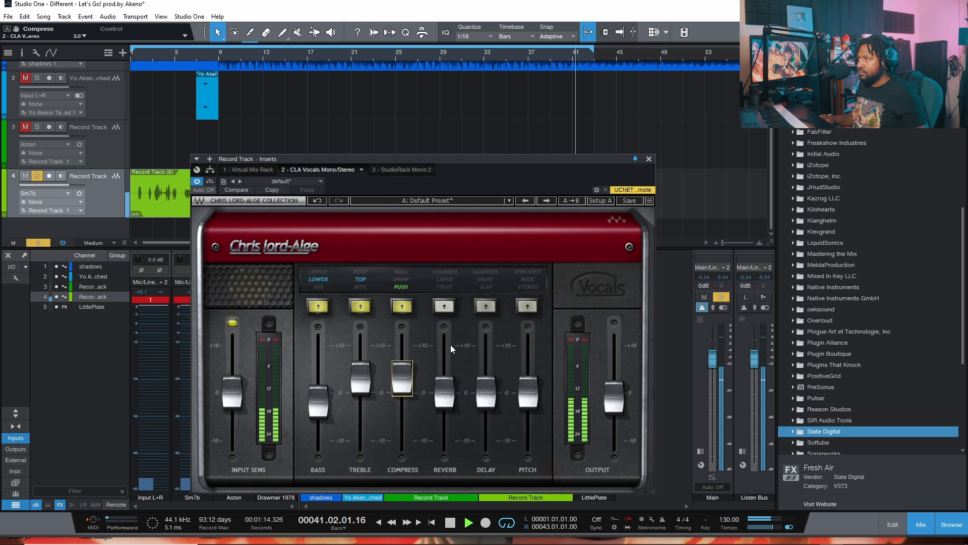
{"action": "key", "text": "space"}
Turn on the reverb section, compare its colors during playback from bar 11, and settle on Tight with the fader at -7.1.
{"action": "left_click", "coordinate": [240, 56]}
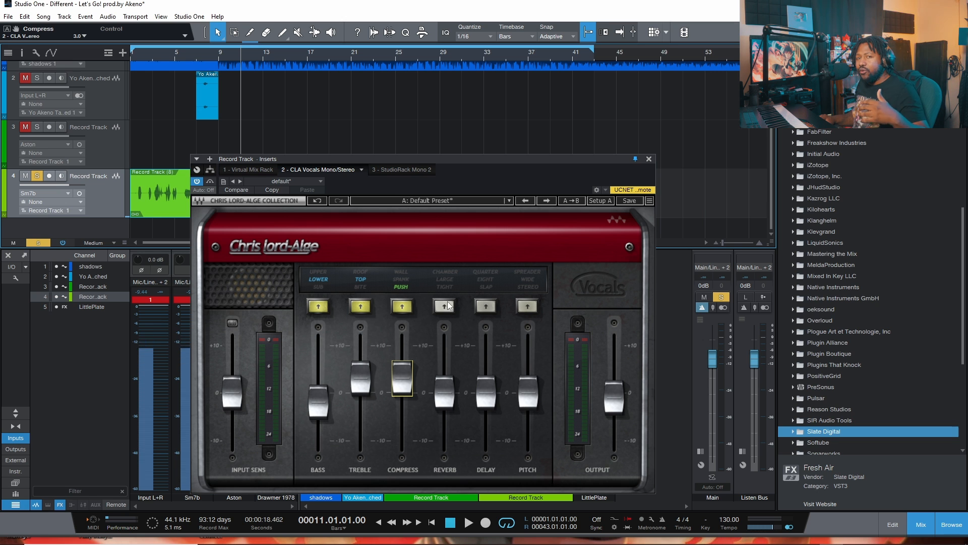
{"action": "key", "text": "space"}
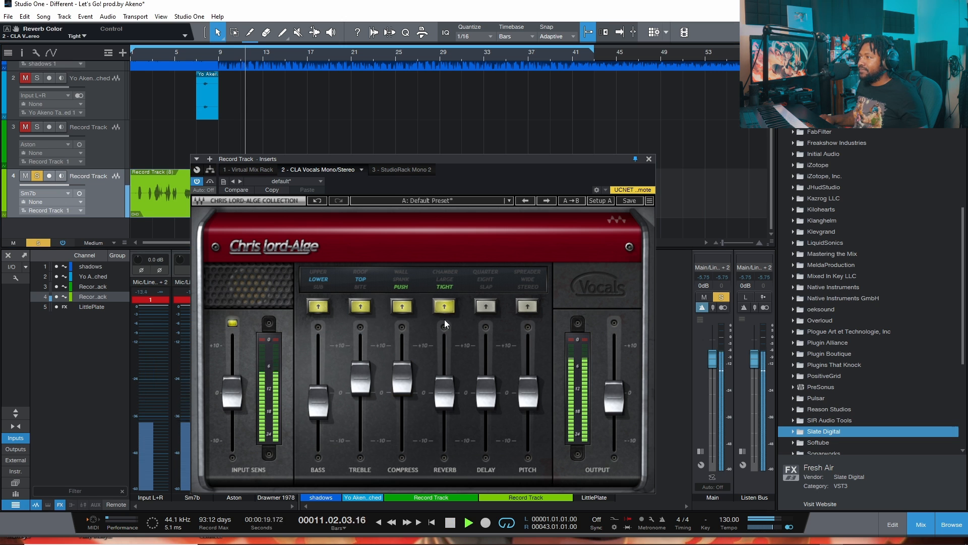
{"action": "left_click", "coordinate": [445, 306]}
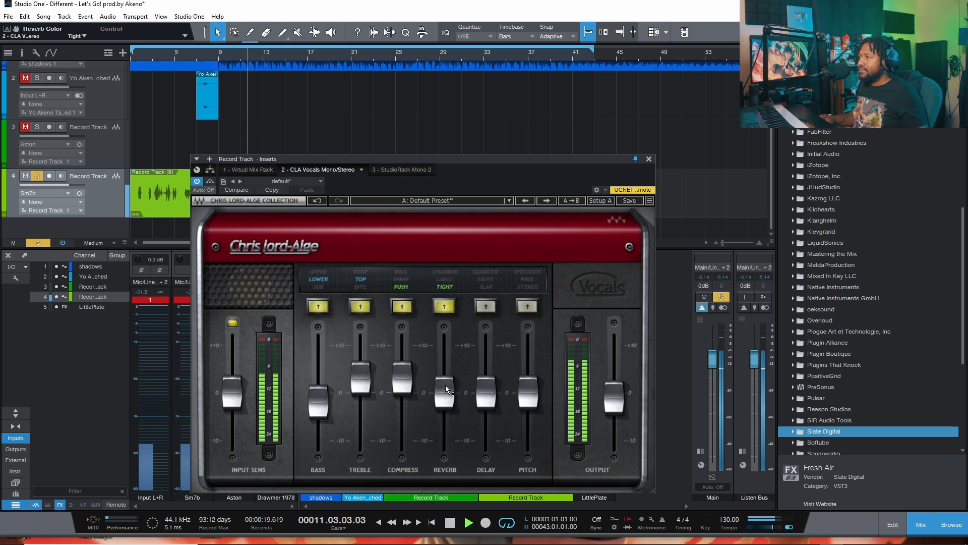
{"action": "left_click", "coordinate": [445, 310]}
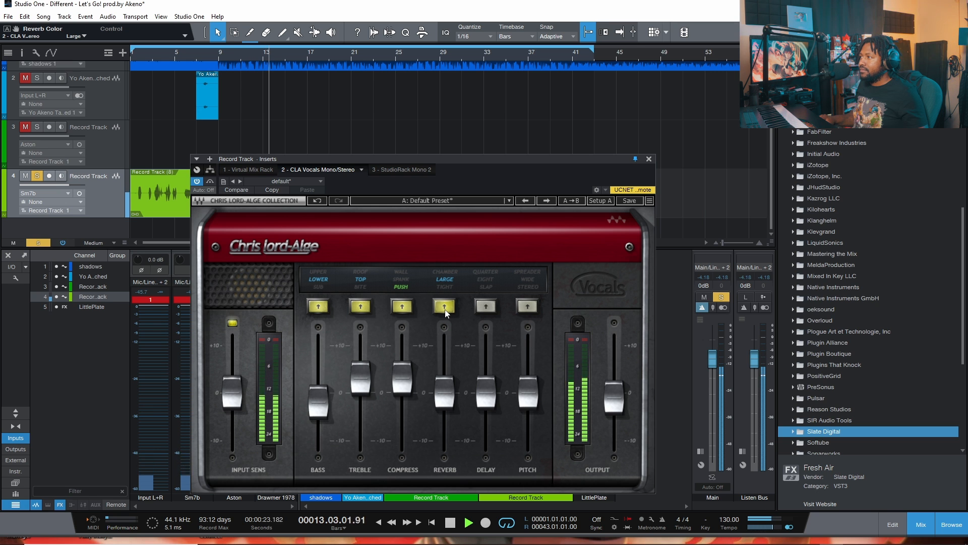
{"action": "left_click", "coordinate": [444, 306]}
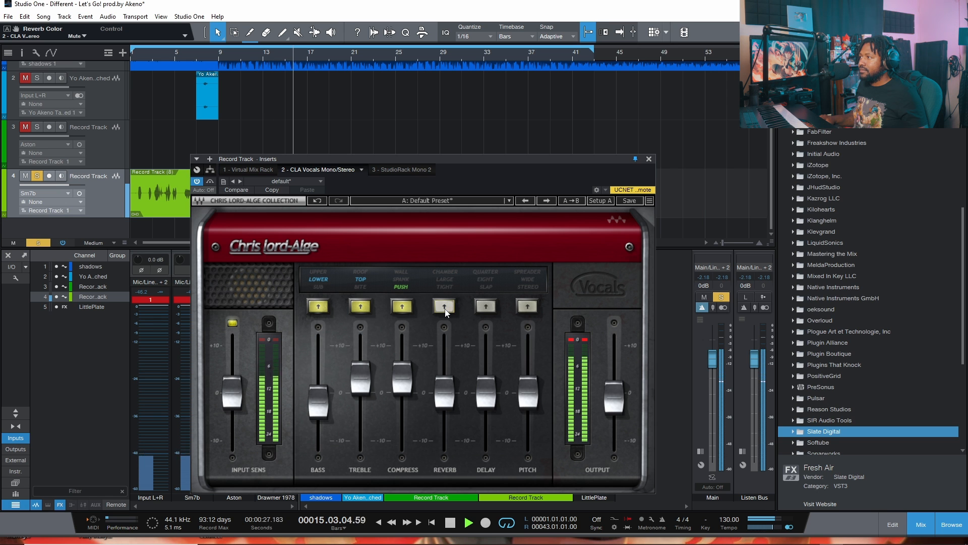
{"action": "left_click", "coordinate": [445, 307]}
{"action": "left_click_drag", "start_coordinate": [444, 393], "coordinate": [453, 427]}
{"action": "key", "text": "space"}
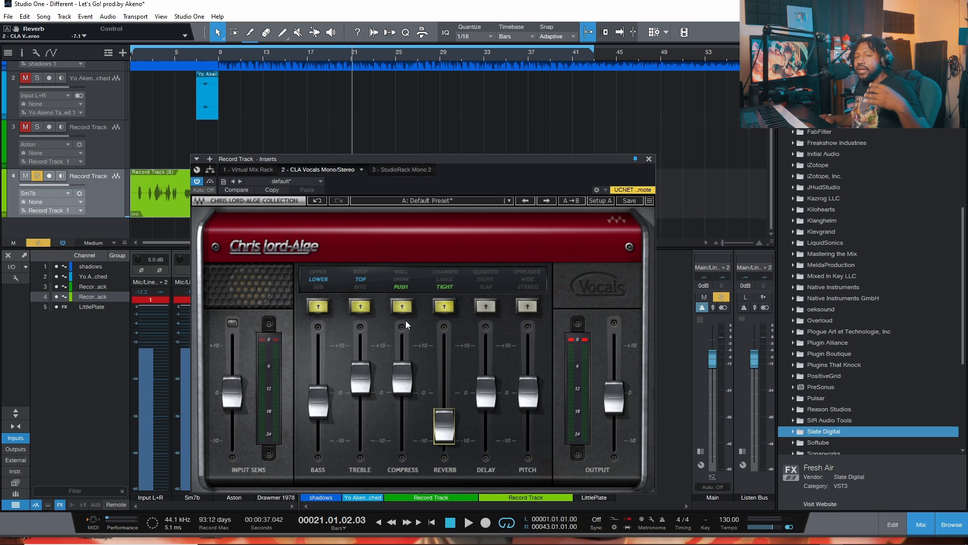
{"action": "left_click", "coordinate": [37, 77]}
{"action": "left_click", "coordinate": [26, 78]}
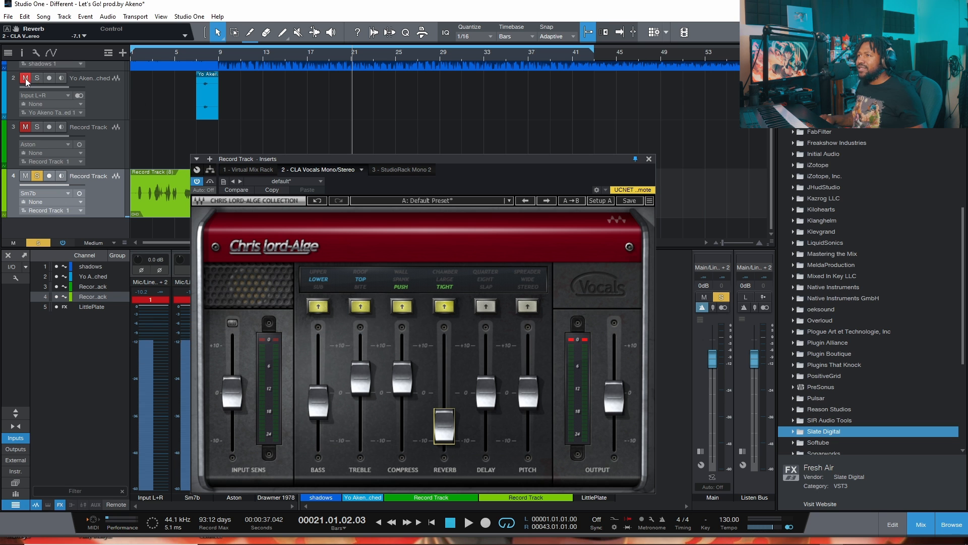
{"action": "key", "text": "space"}
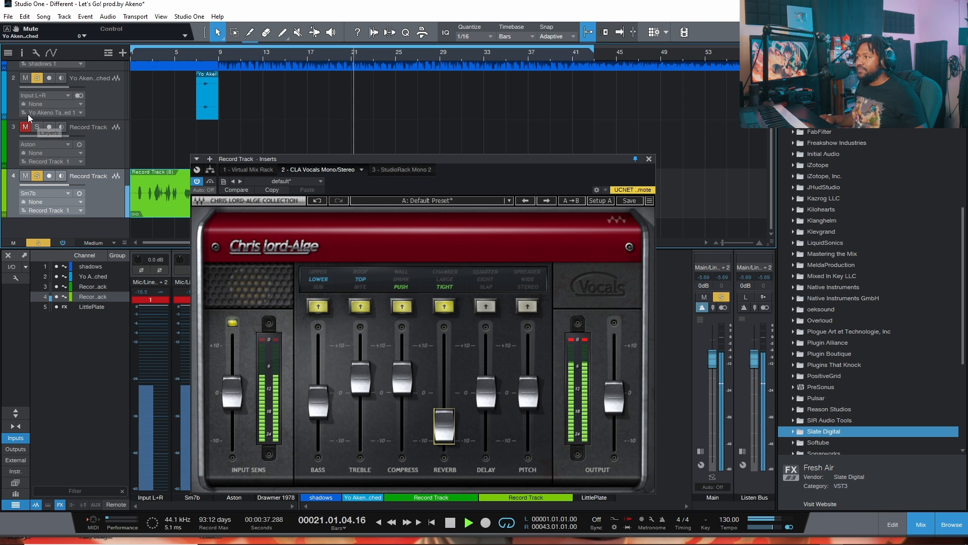
{"action": "left_click", "coordinate": [37, 81]}
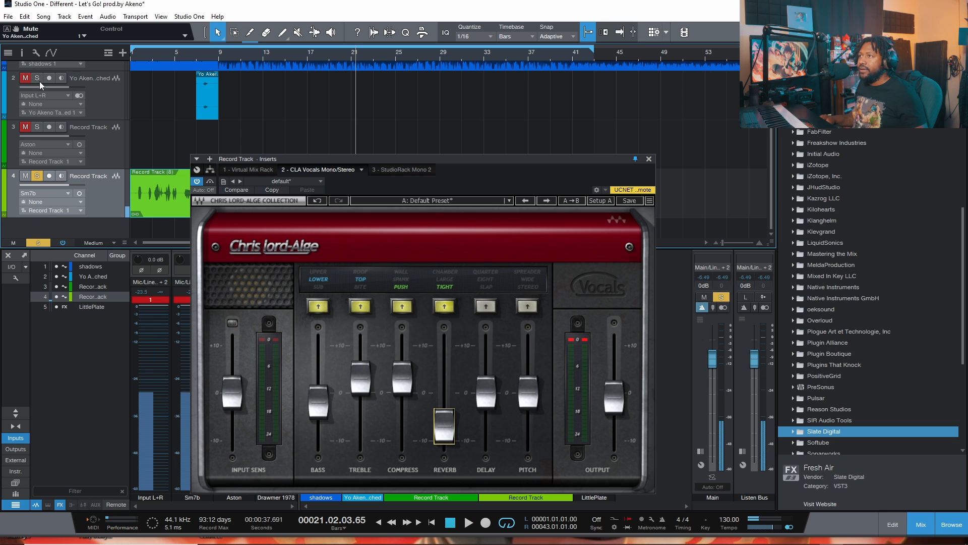
Solo the shadows beat track alongside the vocal and play both together to hear the reverb in context.
{"action": "scroll", "coordinate": [48, 69], "scroll_direction": "up", "scroll_amount": 2}
{"action": "scroll", "coordinate": [78, 157], "scroll_direction": "down", "scroll_amount": 1}
{"action": "scroll", "coordinate": [63, 80], "scroll_direction": "up", "scroll_amount": 1}
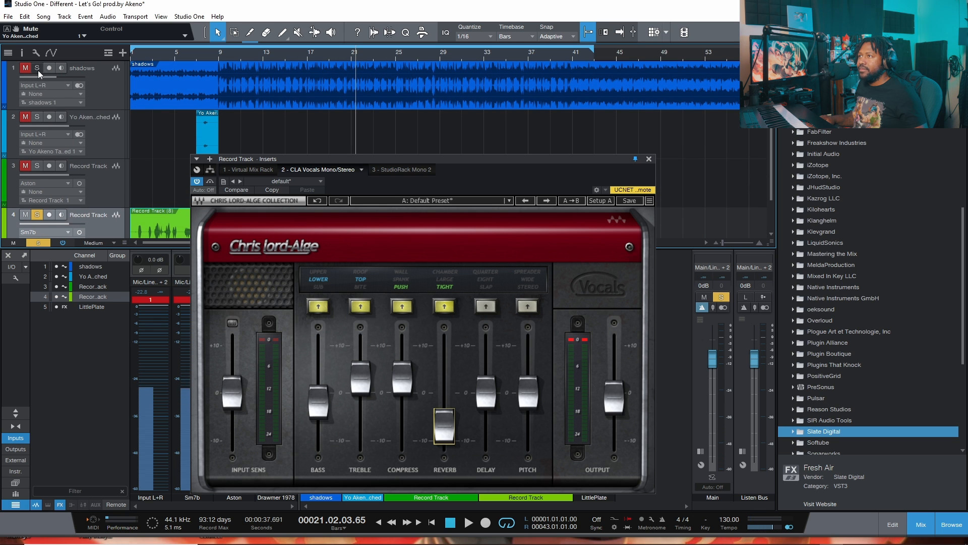
{"action": "left_click", "coordinate": [39, 70]}
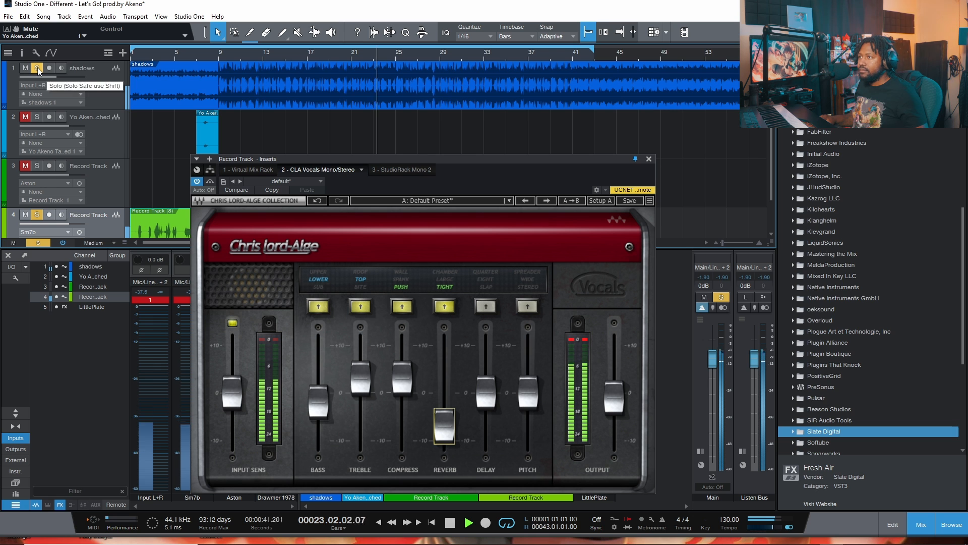
{"action": "scroll", "coordinate": [96, 153], "scroll_direction": "down", "scroll_amount": 1}
{"action": "key", "text": "space"}
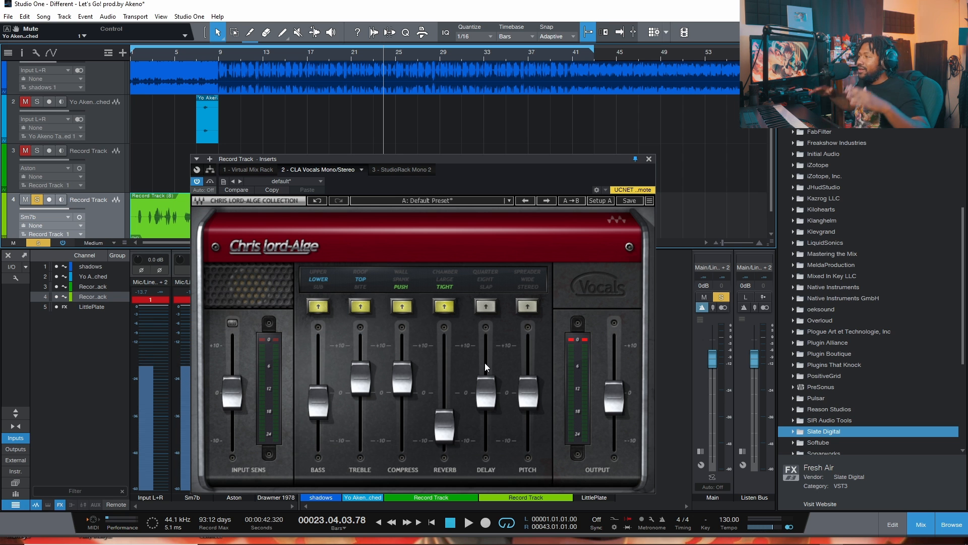
Turn on the delay section, compare Slap, Quarter and Eight during playback, and settle on Quarter with the fader at -3.0.
{"action": "key", "text": "space"}
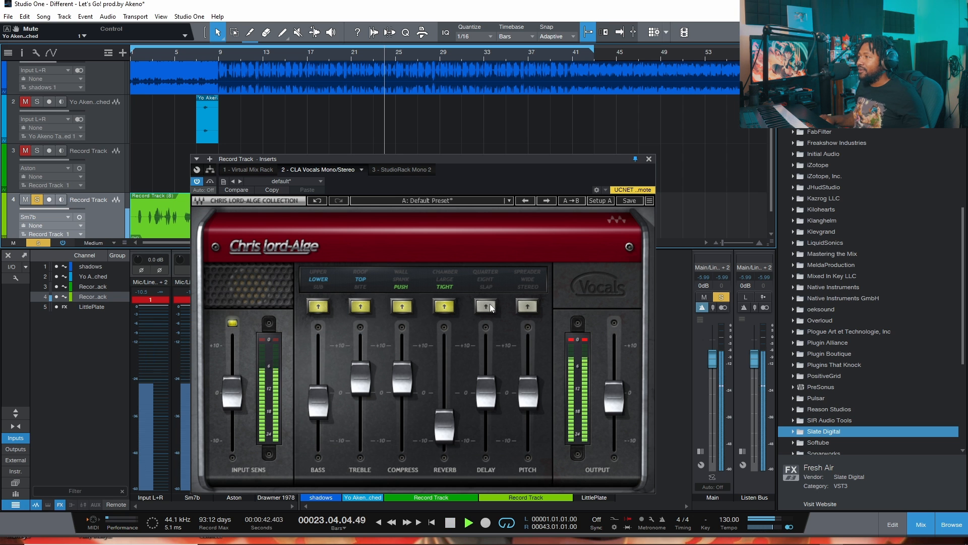
{"action": "left_click", "coordinate": [486, 305]}
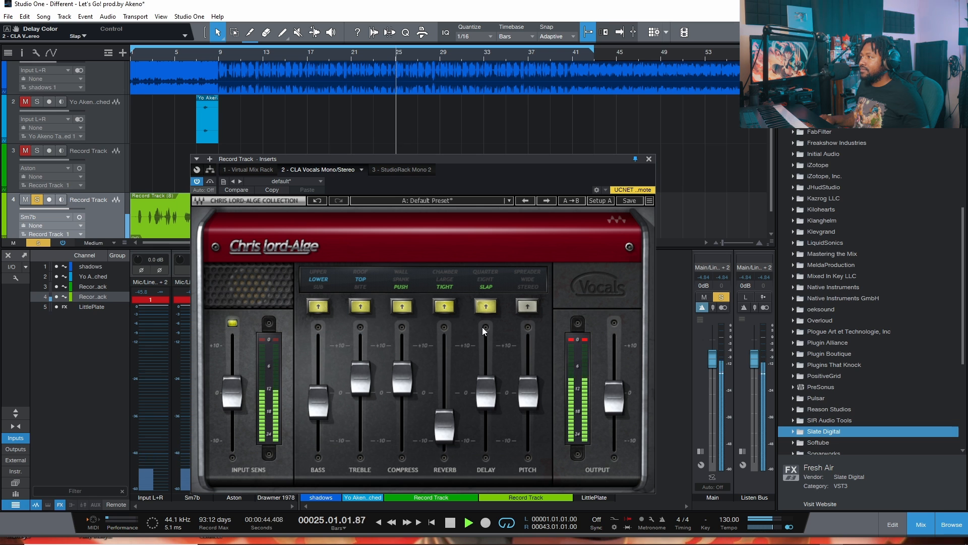
{"action": "left_click", "coordinate": [487, 311]}
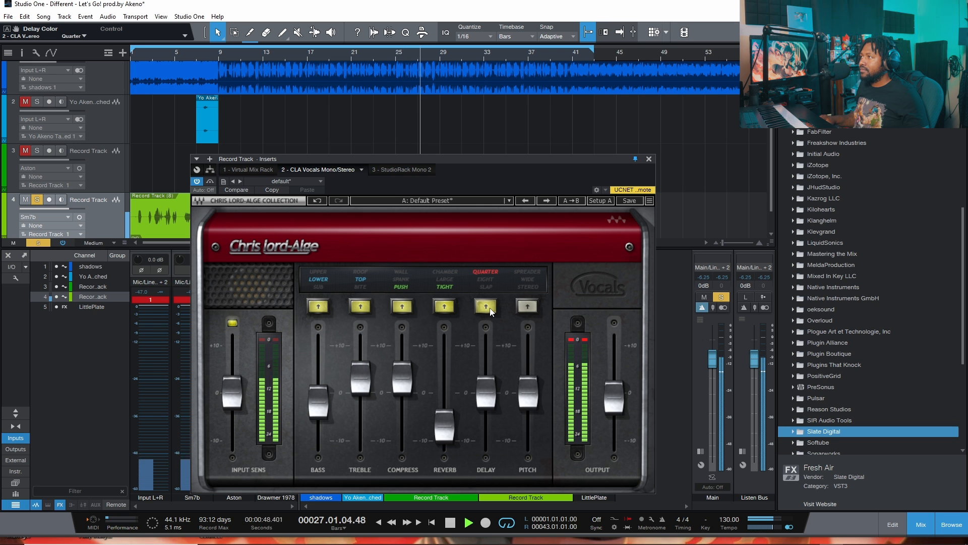
{"action": "left_click", "coordinate": [490, 310]}
{"action": "left_click", "coordinate": [490, 309]}
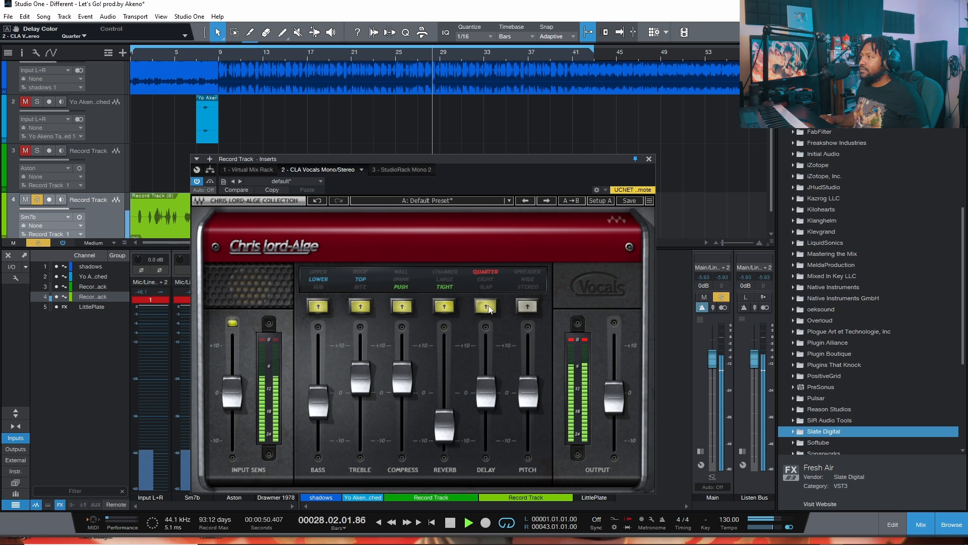
{"action": "left_click", "coordinate": [490, 310]}
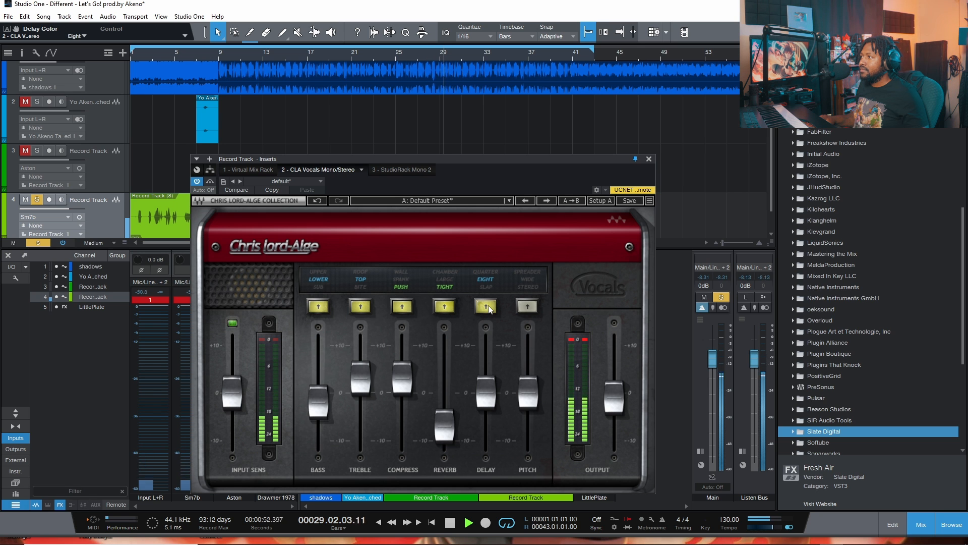
{"action": "left_click_drag", "start_coordinate": [492, 399], "coordinate": [488, 409]}
{"action": "key", "text": "space"}
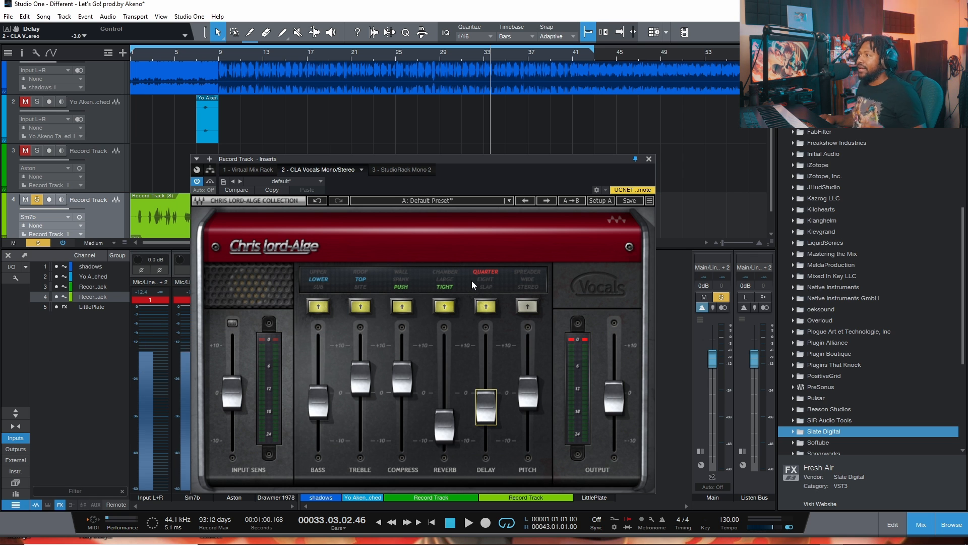
Turn on the pitch section, compare its colors during playback, and settle on Stereo with the fader at -5.0.
{"action": "key", "text": "space"}
{"action": "left_click", "coordinate": [532, 307]}
{"action": "left_click_drag", "start_coordinate": [538, 388], "coordinate": [535, 370]}
{"action": "left_click", "coordinate": [531, 308]}
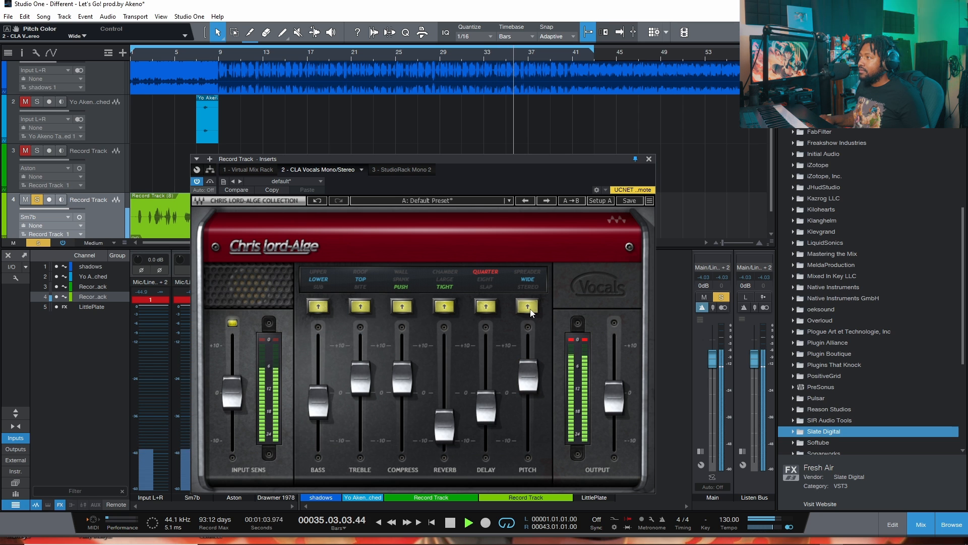
{"action": "left_click", "coordinate": [531, 309]}
{"action": "left_click", "coordinate": [532, 309]}
{"action": "left_click_drag", "start_coordinate": [528, 376], "coordinate": [528, 416]}
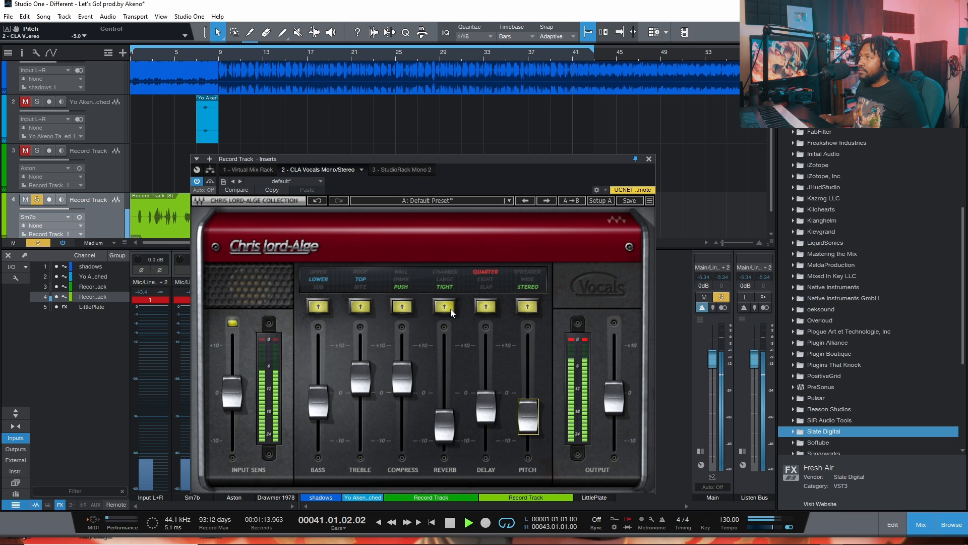
{"action": "key", "text": "space"}
Play the vocal from bar 15 with CLA Vocals bypassed and with it active again to compare the whole chain.
{"action": "left_click", "coordinate": [284, 58]}
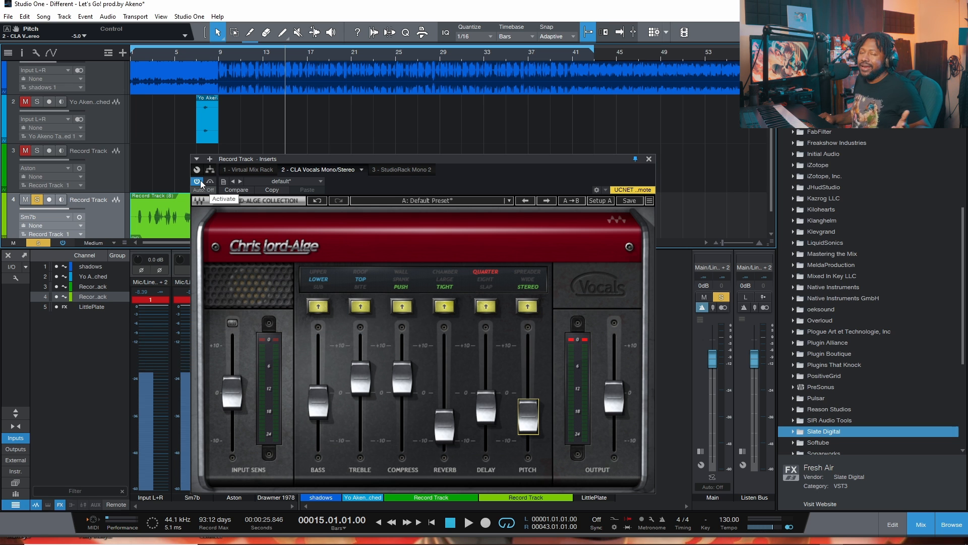
{"action": "key", "text": "space"}
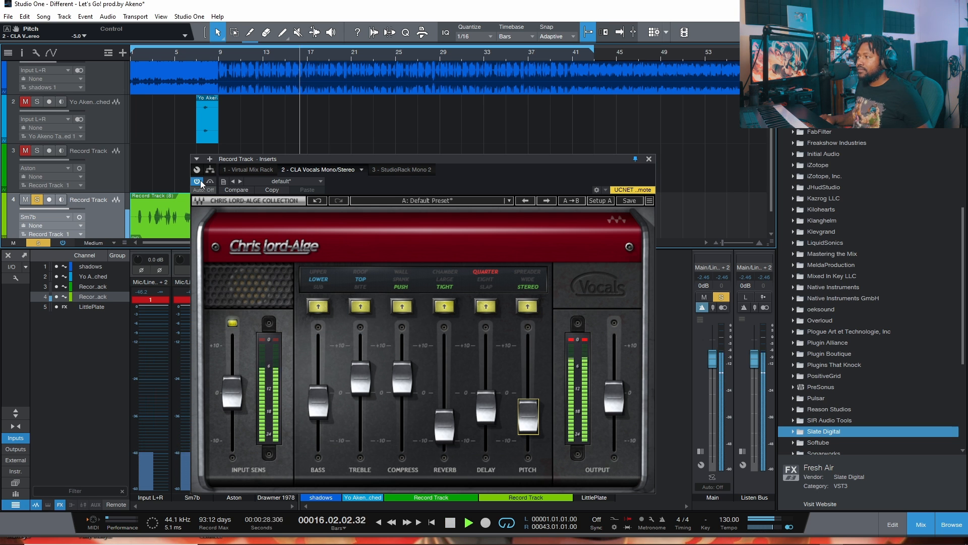
{"action": "left_click", "coordinate": [197, 181]}
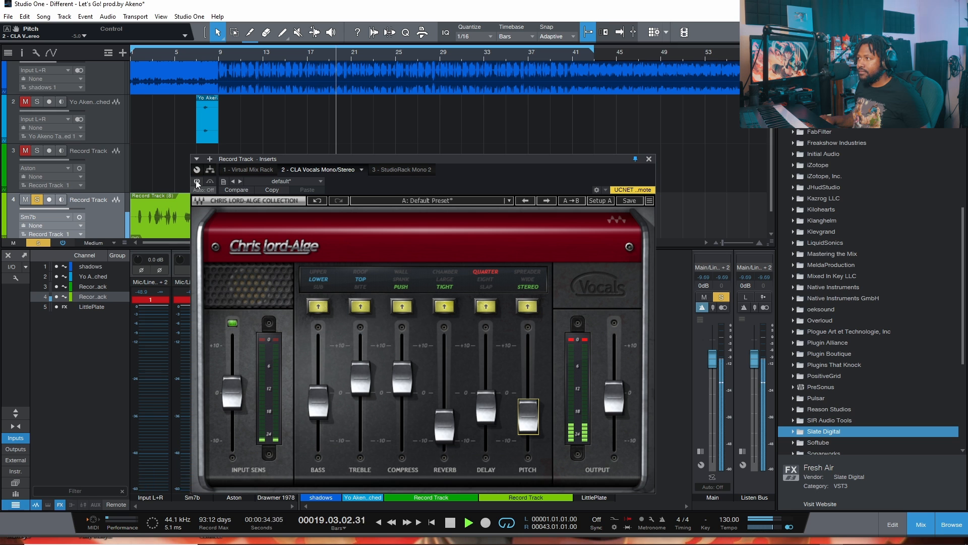
{"action": "left_click", "coordinate": [197, 181]}
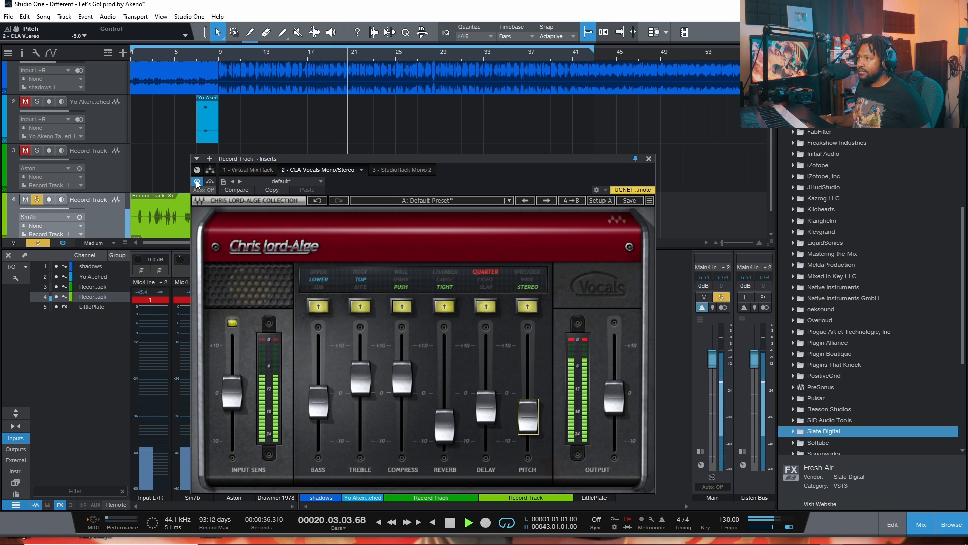
Lower the pitch fader slightly and set the delay fader to -4.0.
{"action": "left_click_drag", "start_coordinate": [528, 417], "coordinate": [528, 420]}
{"action": "left_click_drag", "start_coordinate": [444, 426], "coordinate": [486, 411]}
{"action": "key", "text": "space"}
Unsolo the vocal and compare CLA Vocals bypassed and active in the full mix, ending with its window closed.
{"action": "left_click", "coordinate": [37, 200]}
{"action": "key", "text": "space"}
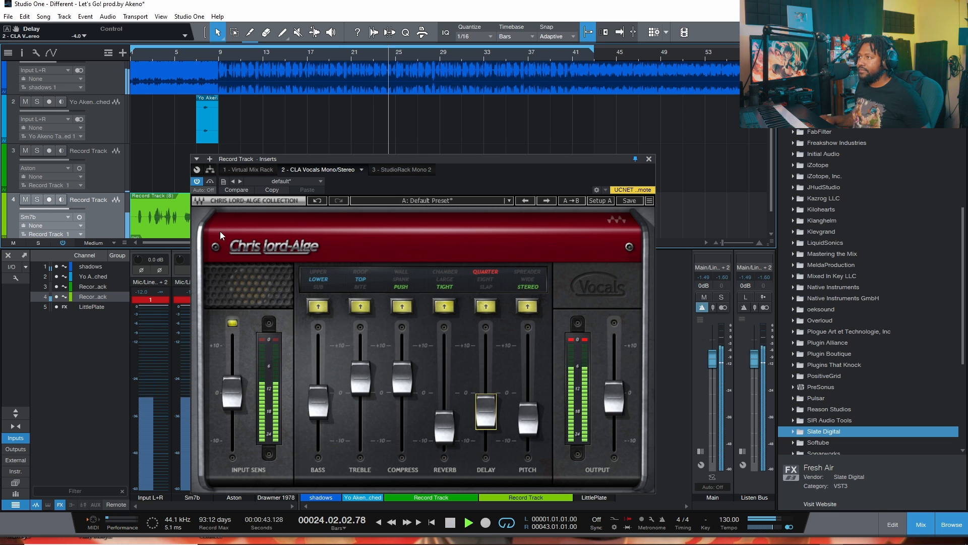
{"action": "left_click", "coordinate": [199, 181]}
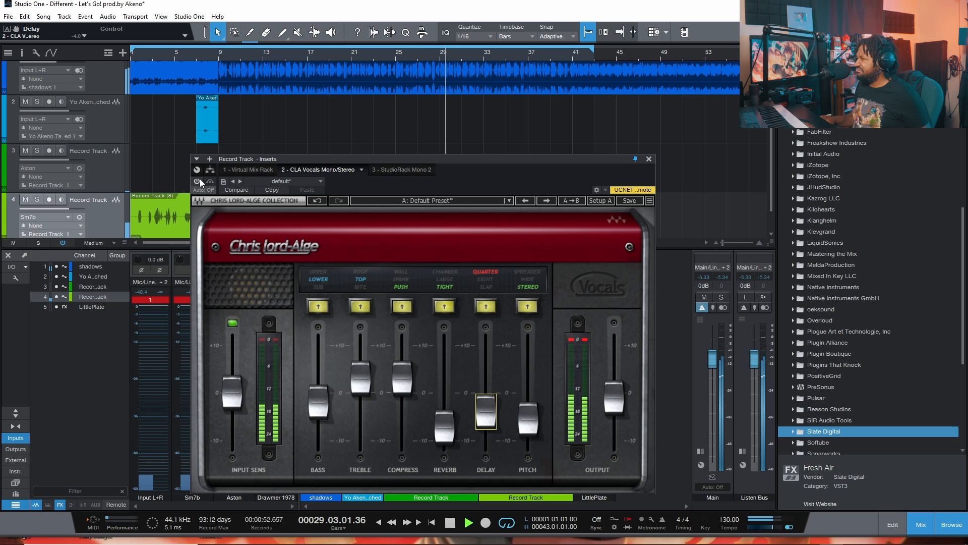
{"action": "left_click", "coordinate": [198, 182]}
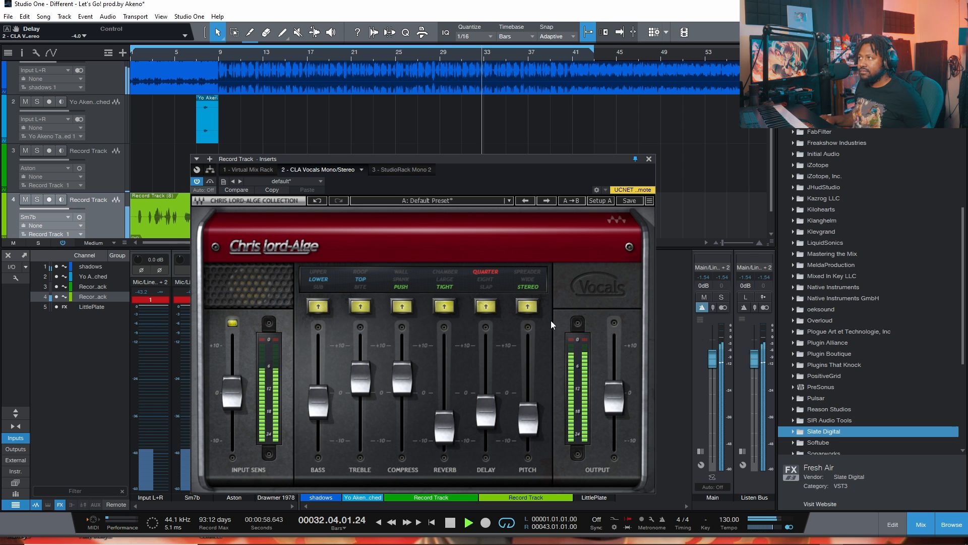
{"action": "left_click", "coordinate": [197, 181]}
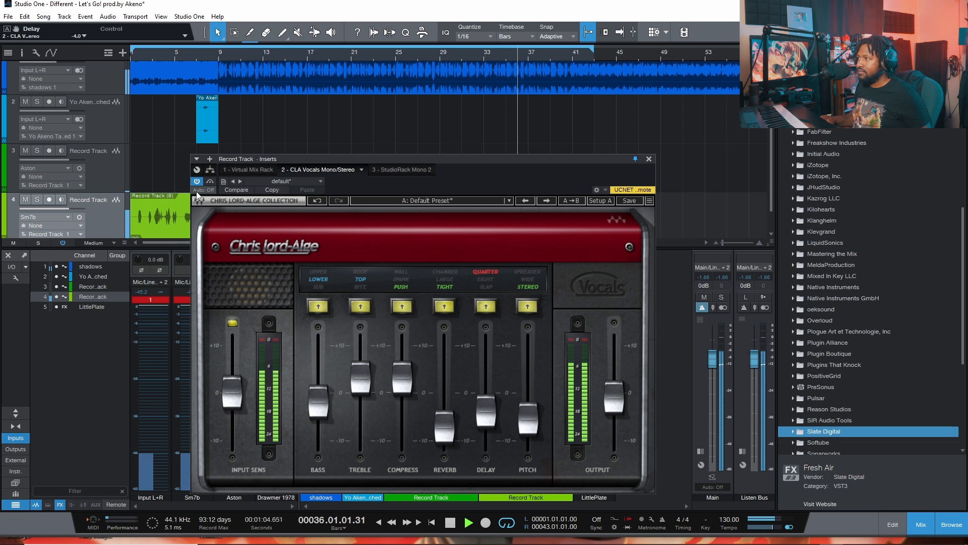
{"action": "key", "text": "space"}
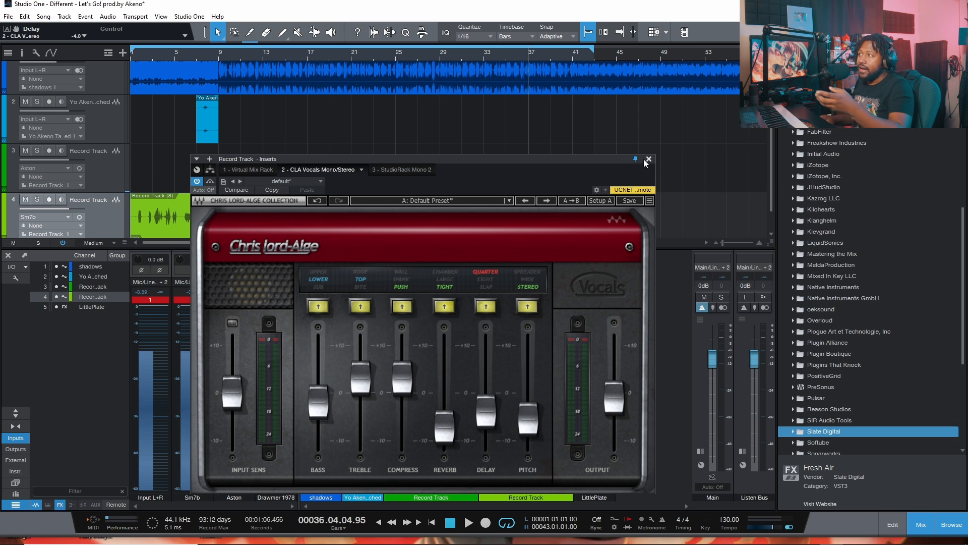
{"action": "left_click", "coordinate": [649, 159]}
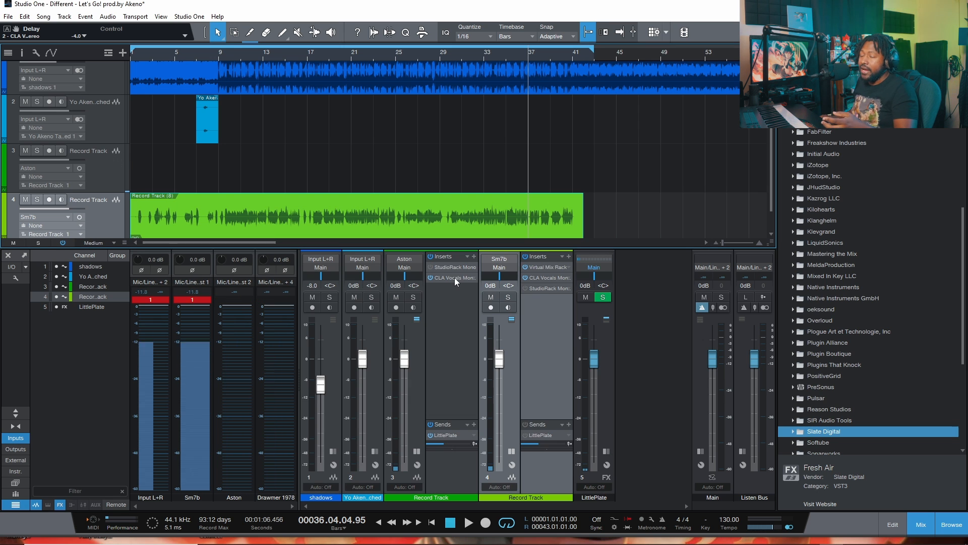